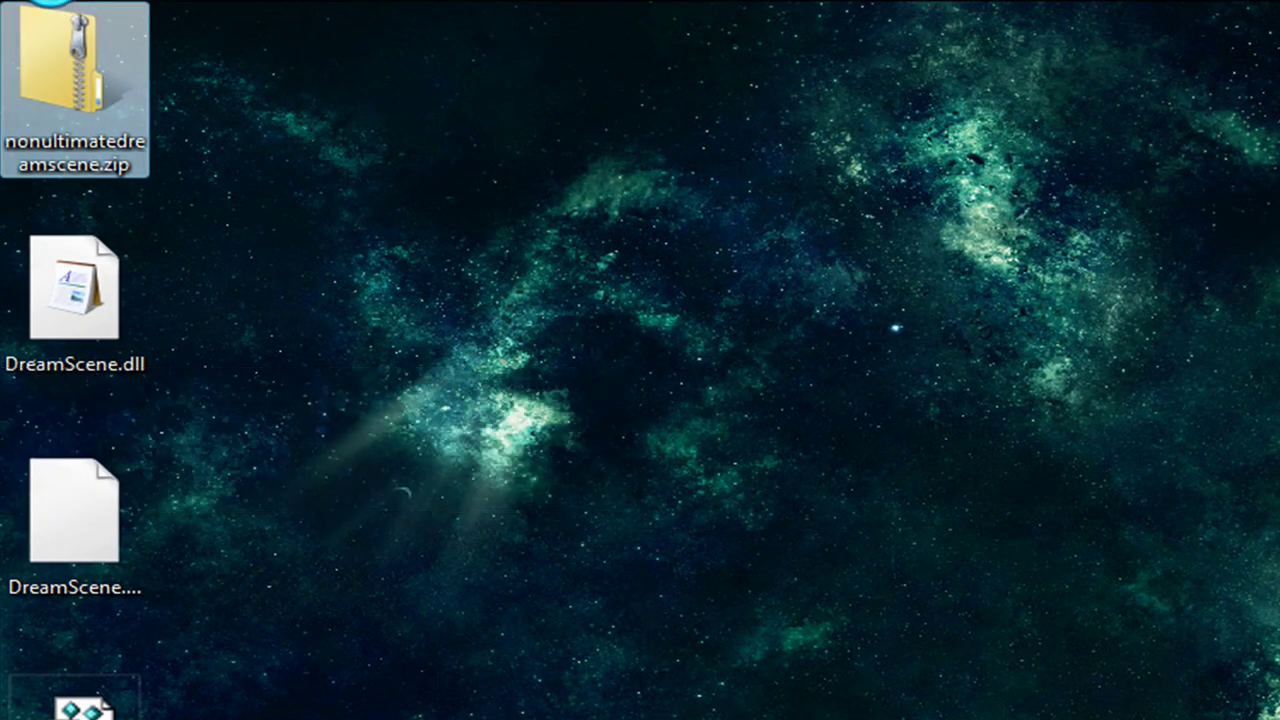
- Open Computer and navigate to %windir%\system32 through the address bar
key(super)
click(438, 340)
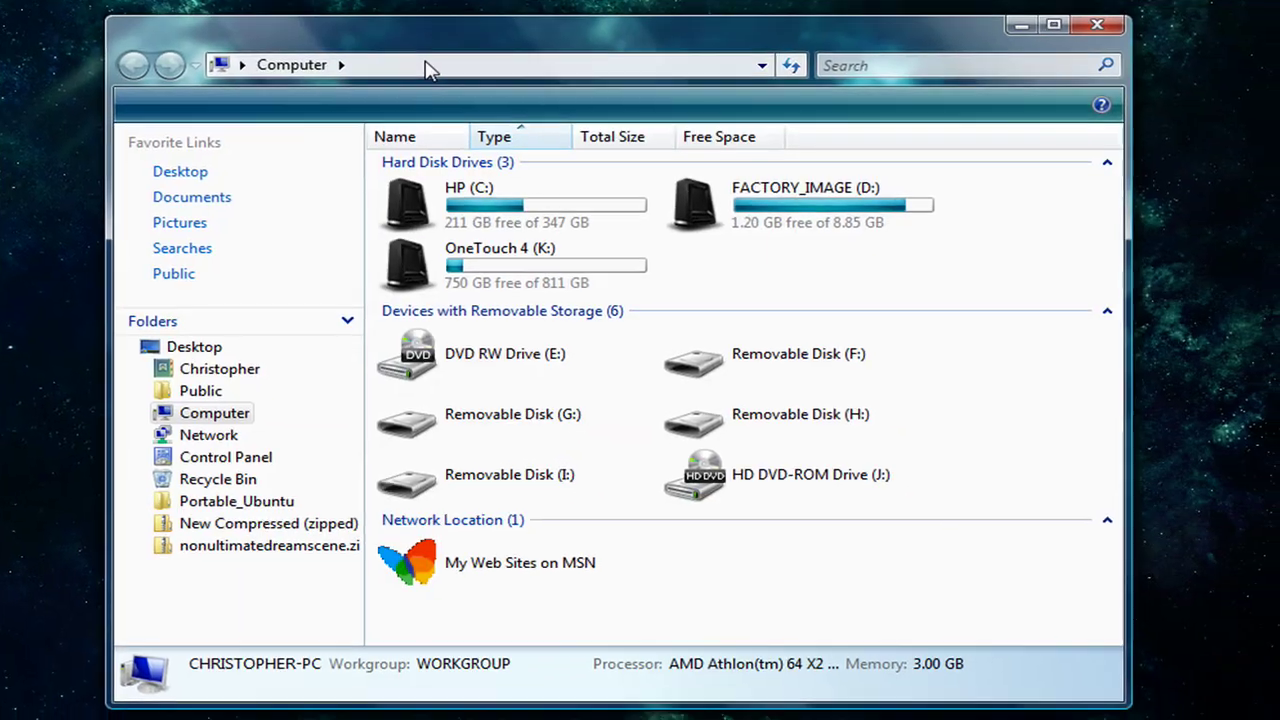
click(430, 64)
text(%)
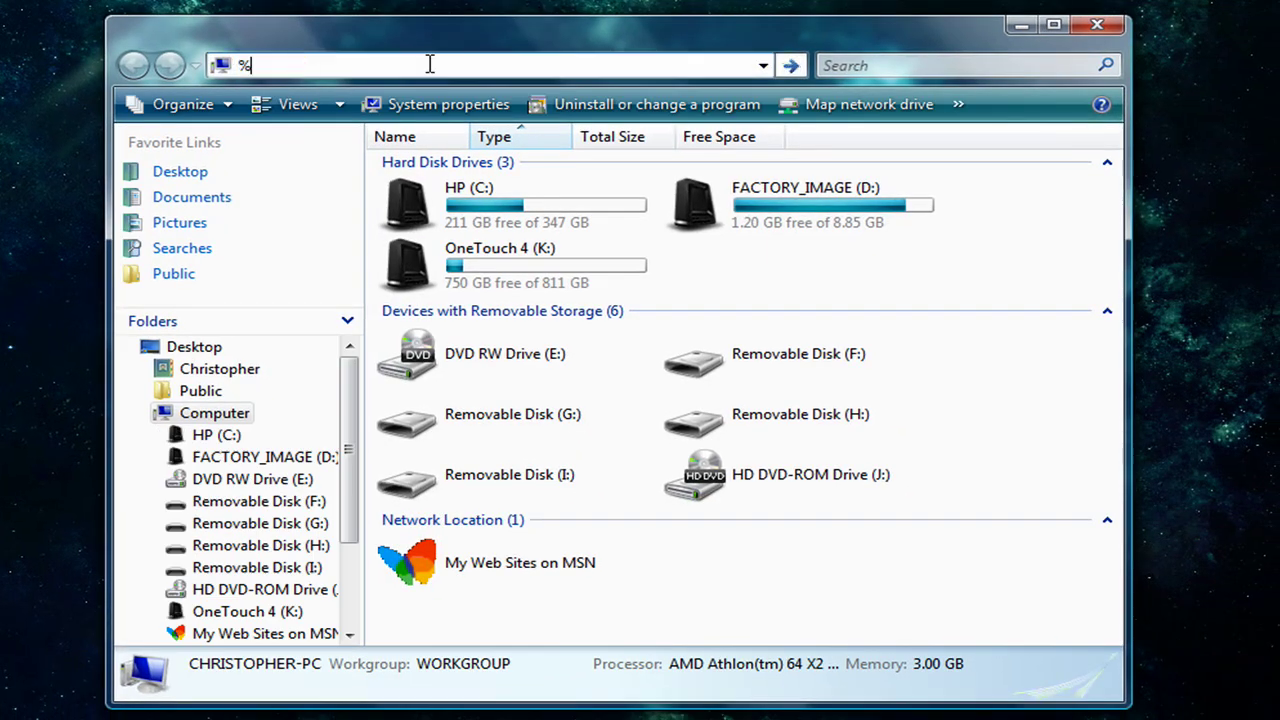
text(windir)
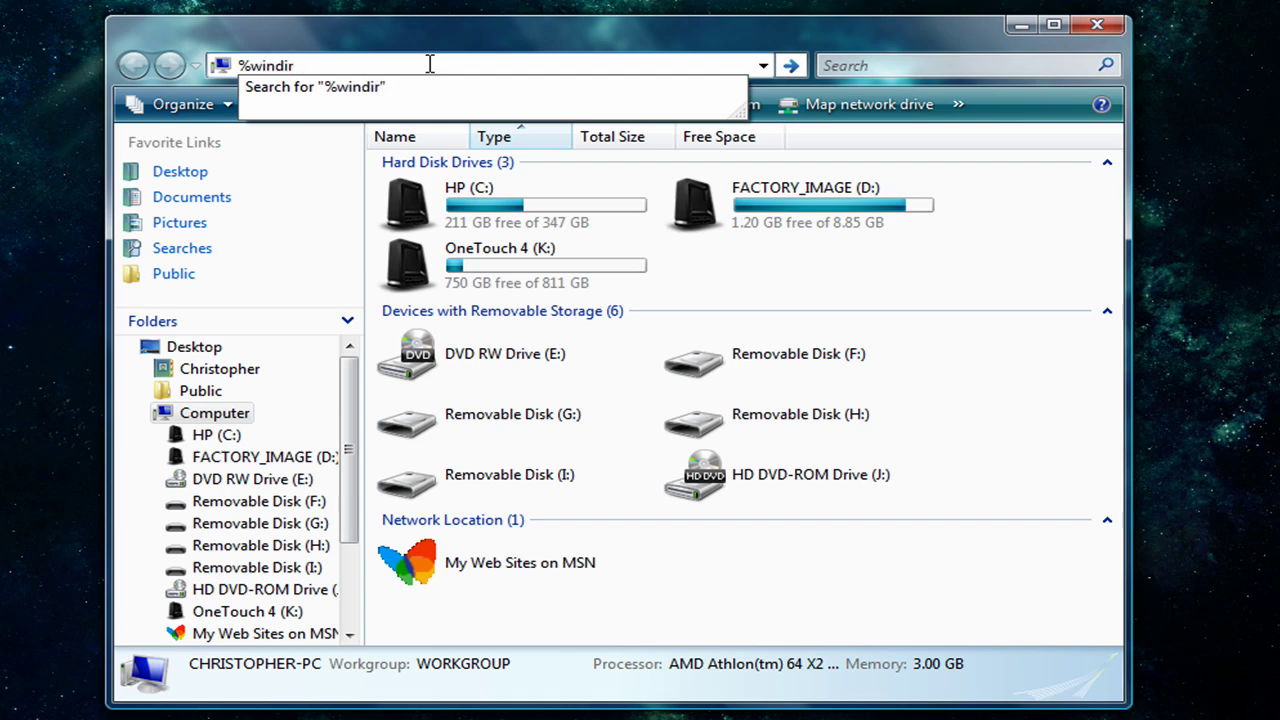
text(%\syste)
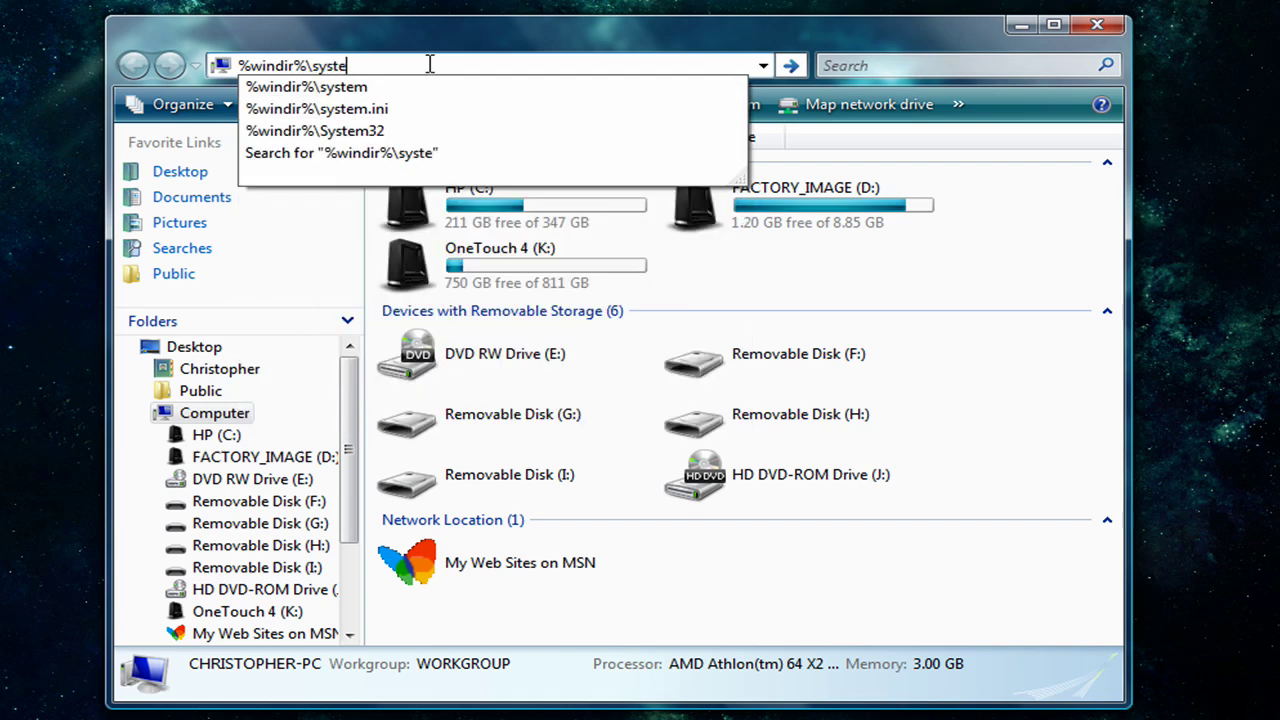
text(m32)
key(Return)
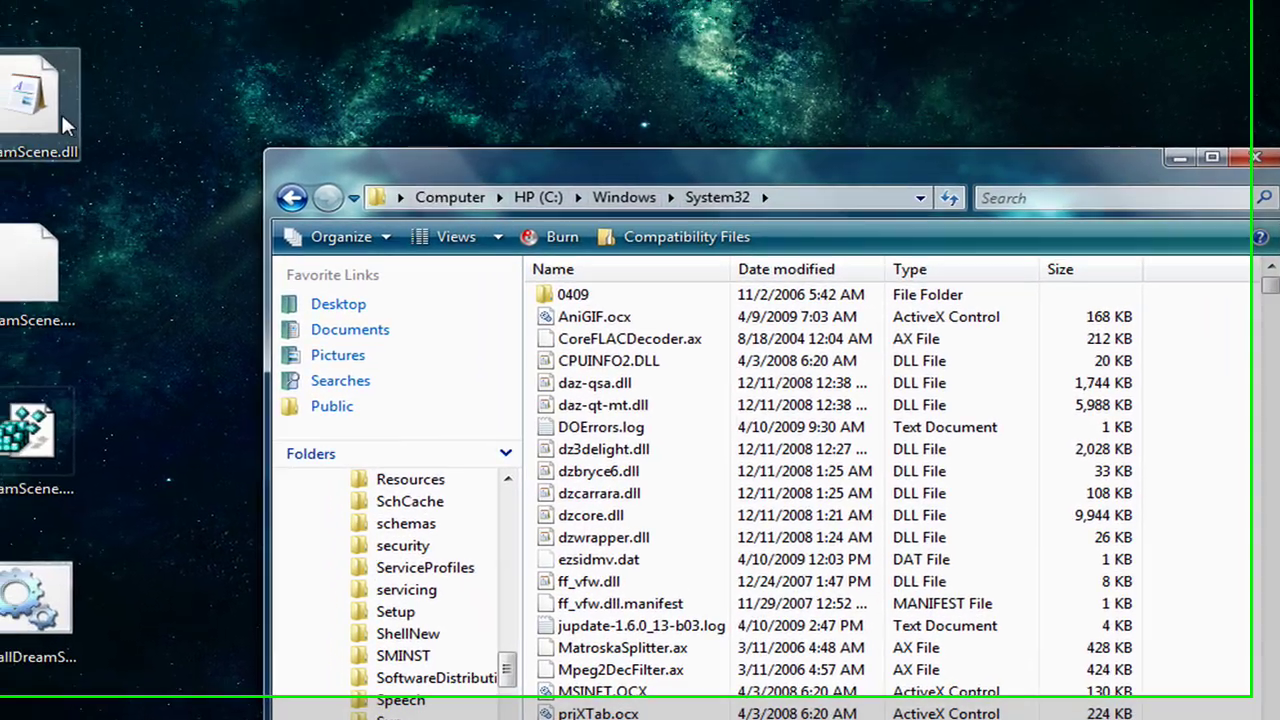
- Try moving DreamScene.dll from the desktop into System32, then cancel because the file is in use
drag(61, 112, 725, 478)
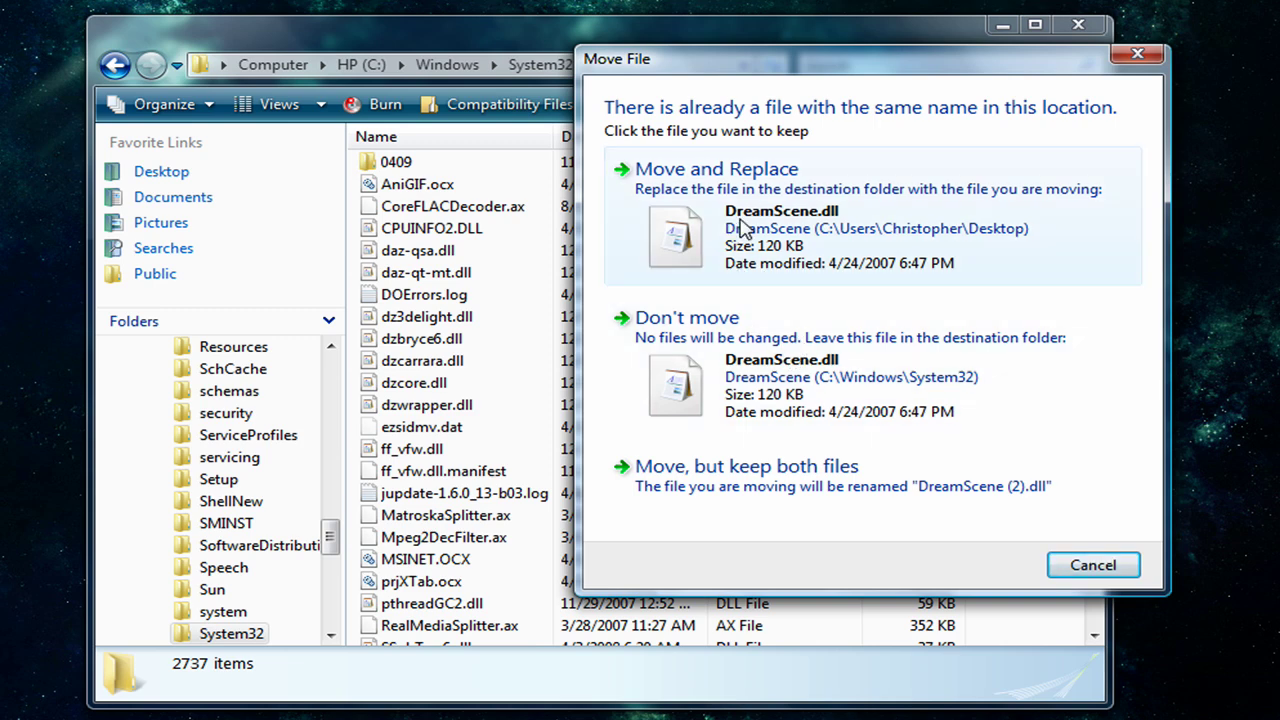
click(743, 228)
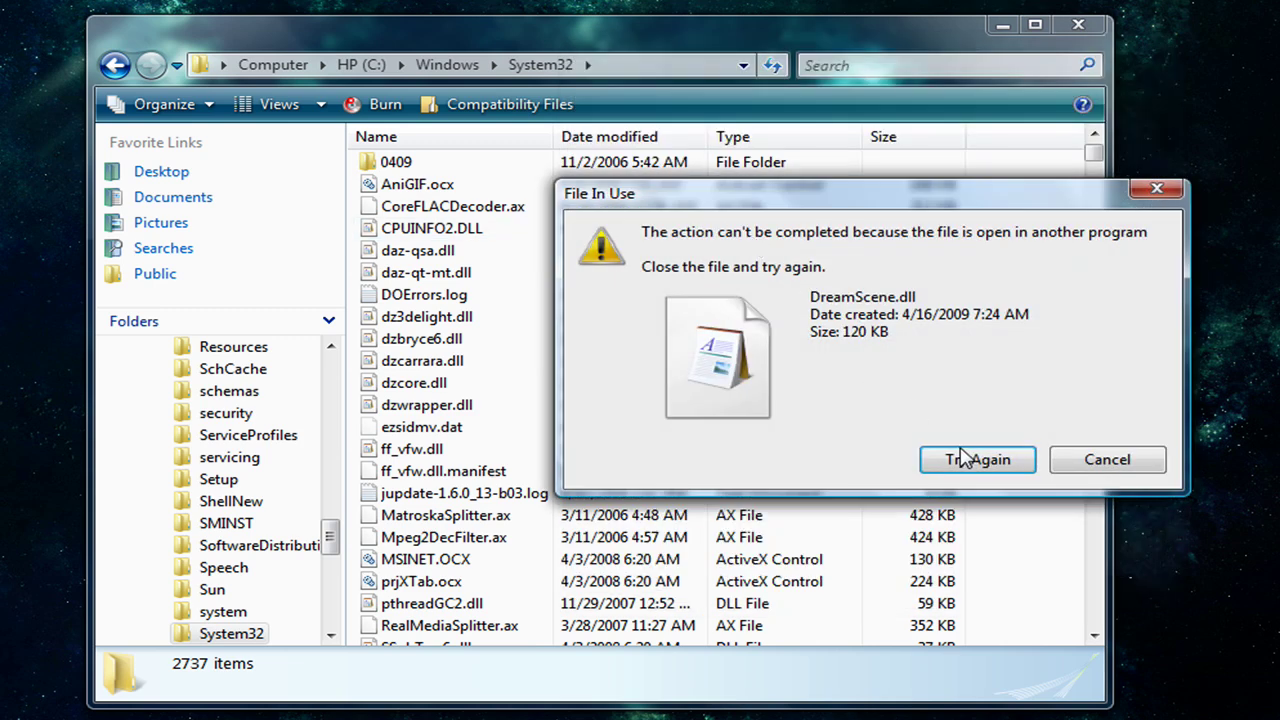
click(1087, 460)
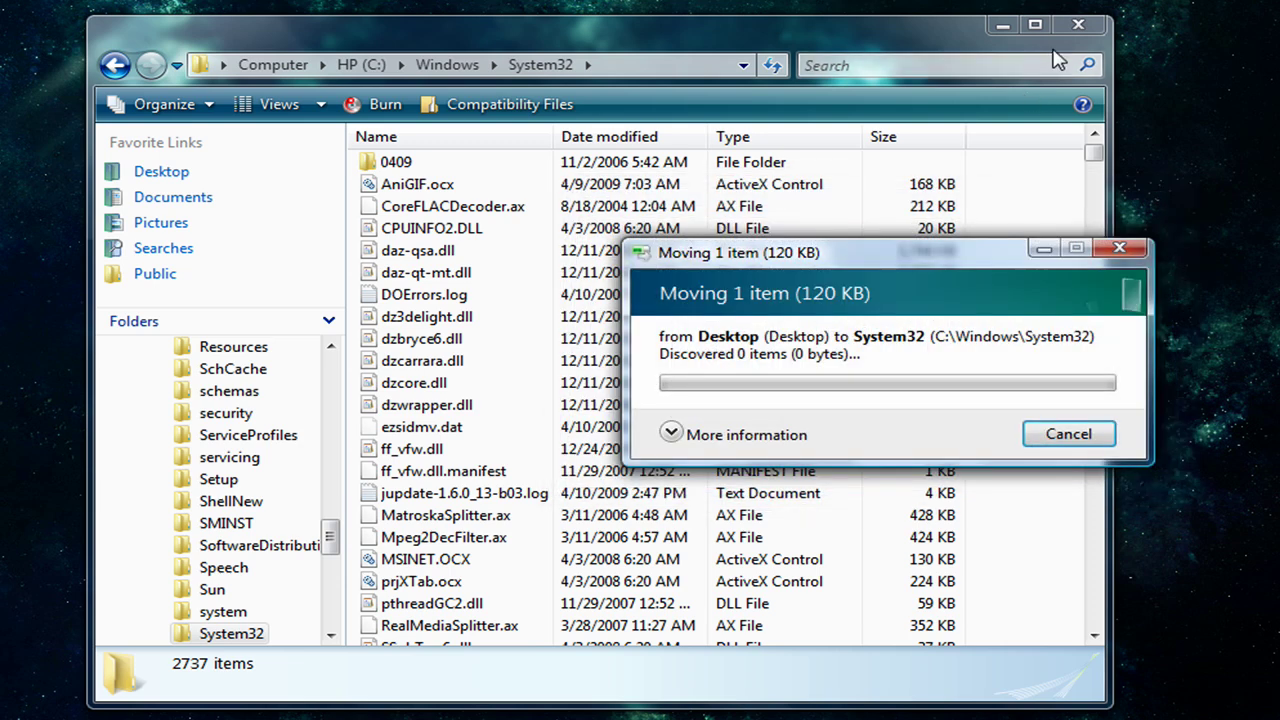
click(1090, 436)
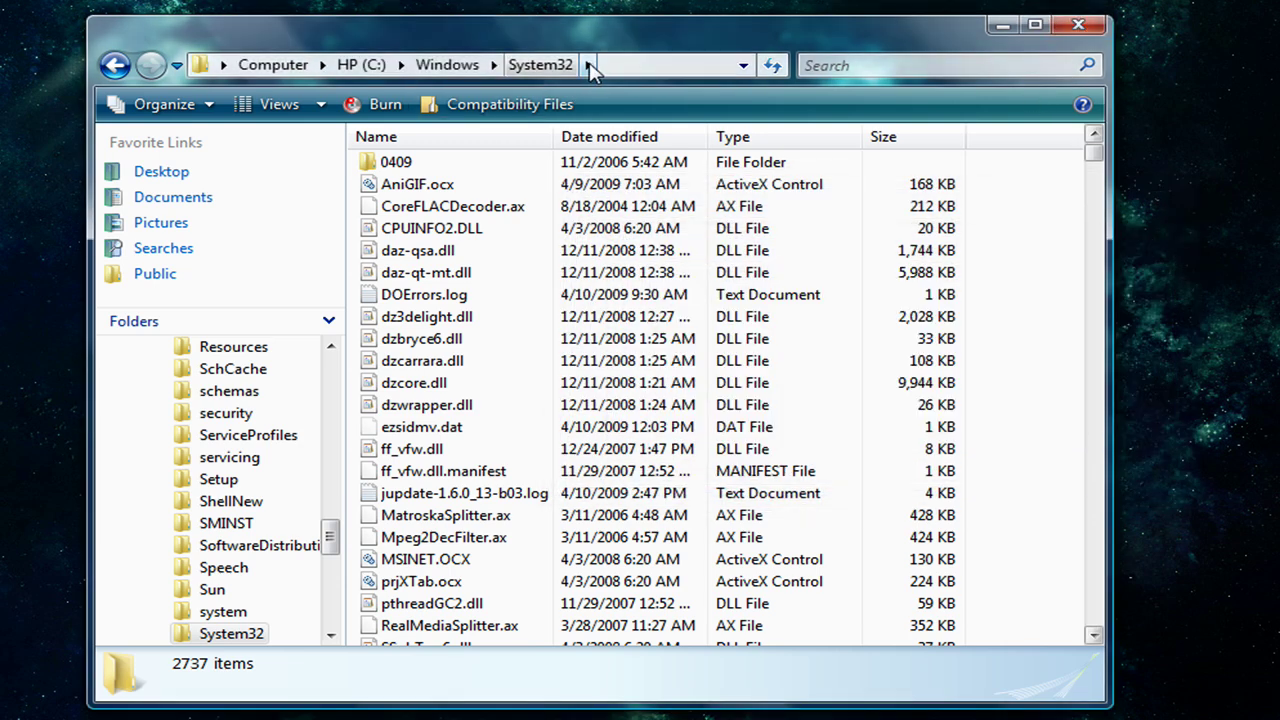
- Pick the en-US subfolder from System32's breadcrumb dropdown
click(589, 65)
scroll(655, 200, down, 3)
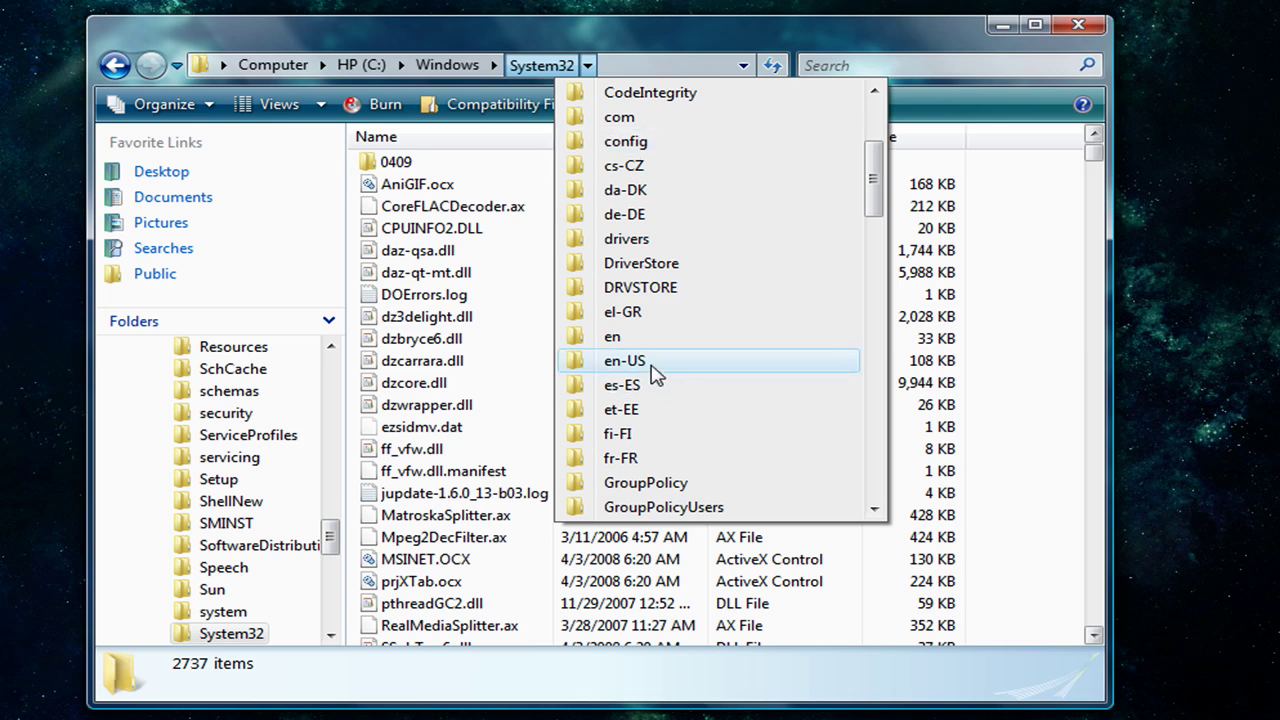
click(655, 370)
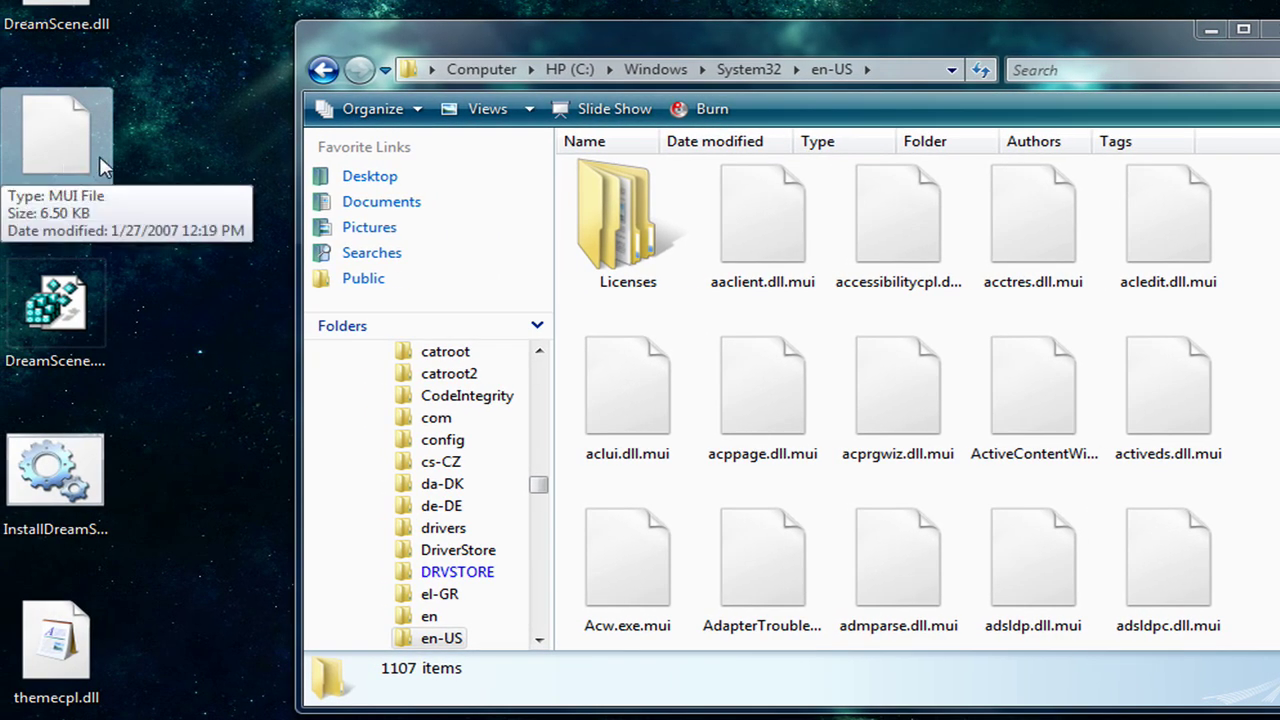
- Return to System32 and open the shortcut menu for themecpl.dll
click(755, 69)
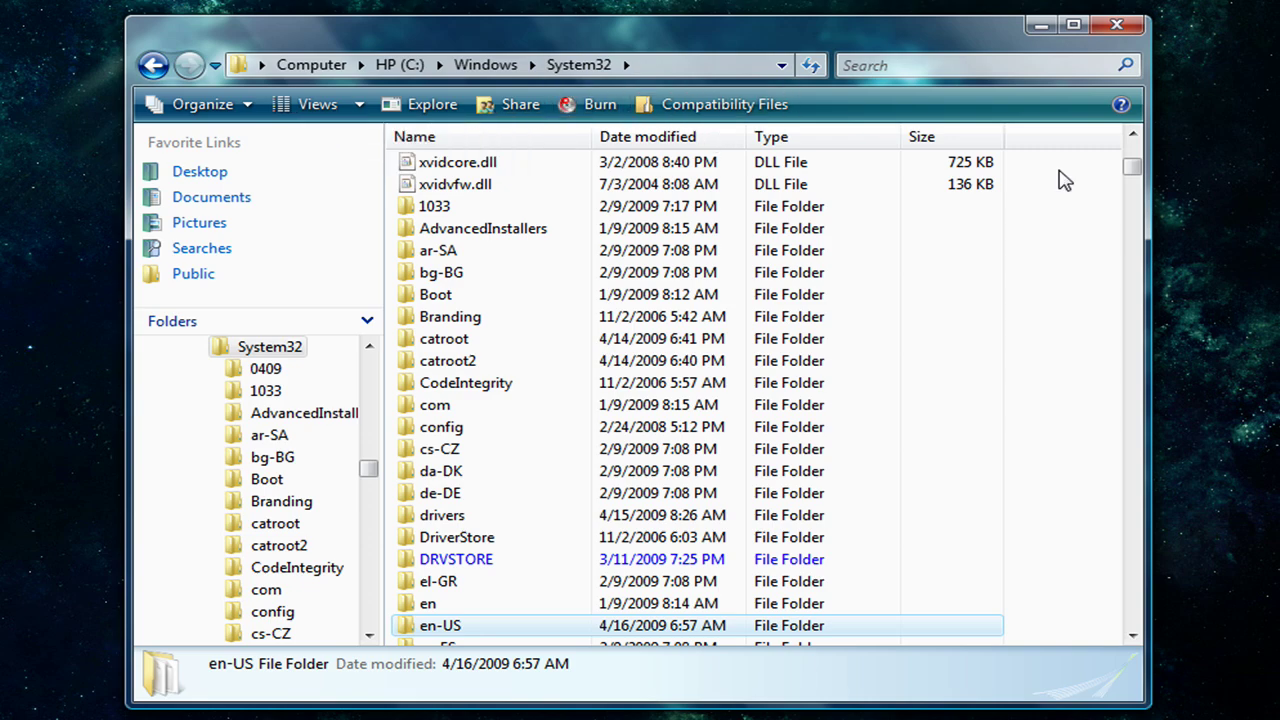
mouse_move(1134, 166)
mouse_down()
mouse_move(1105, 461)
mouse_move(1110, 562)
mouse_up()
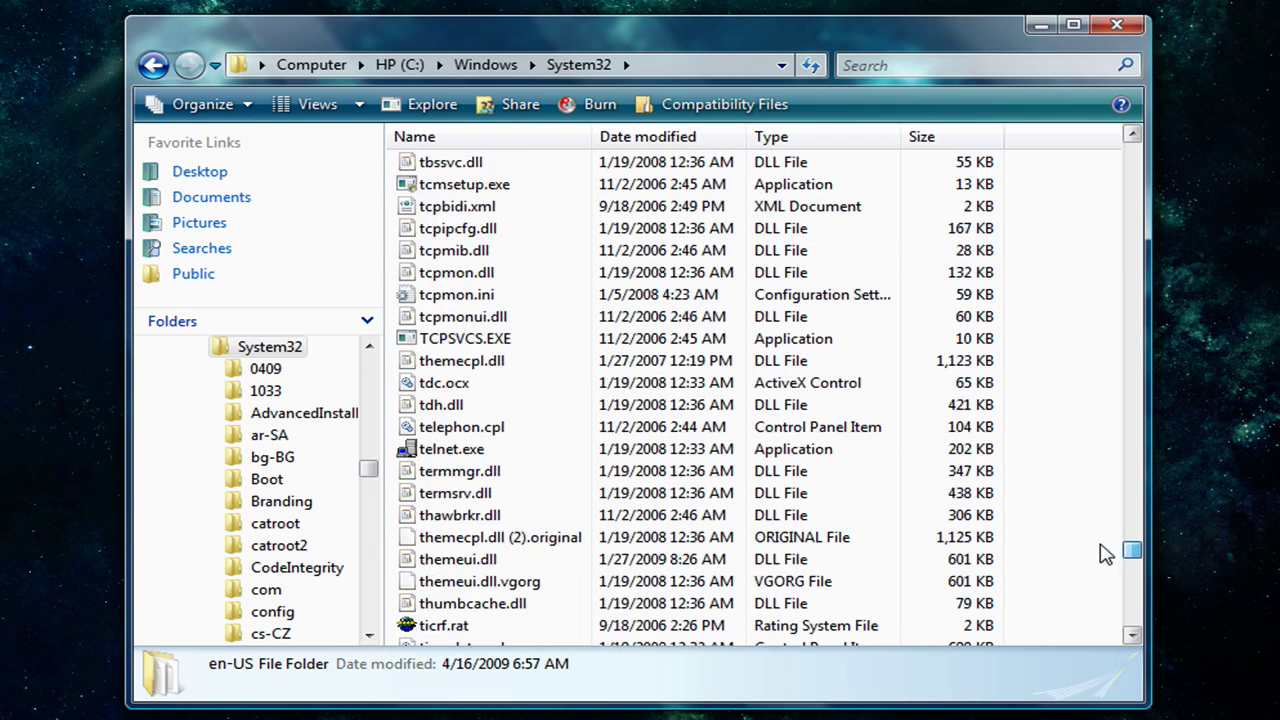
scroll(700, 295, down, 3)
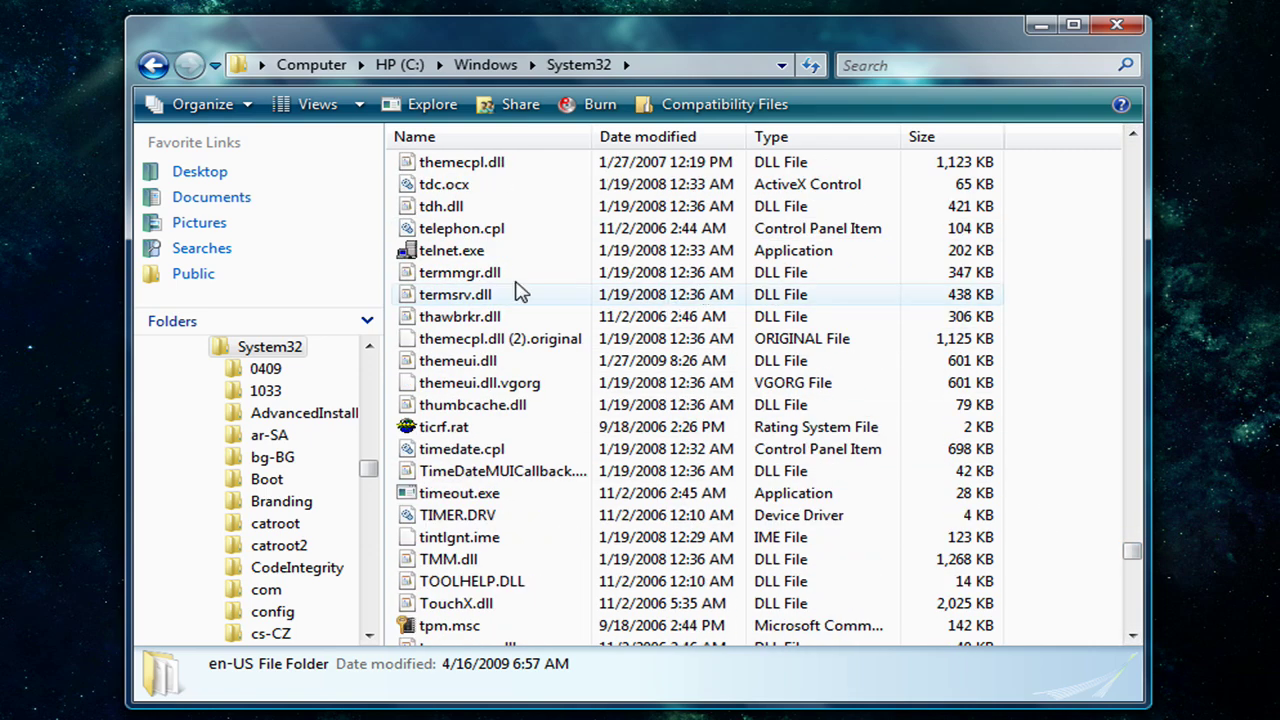
right_click(488, 166)
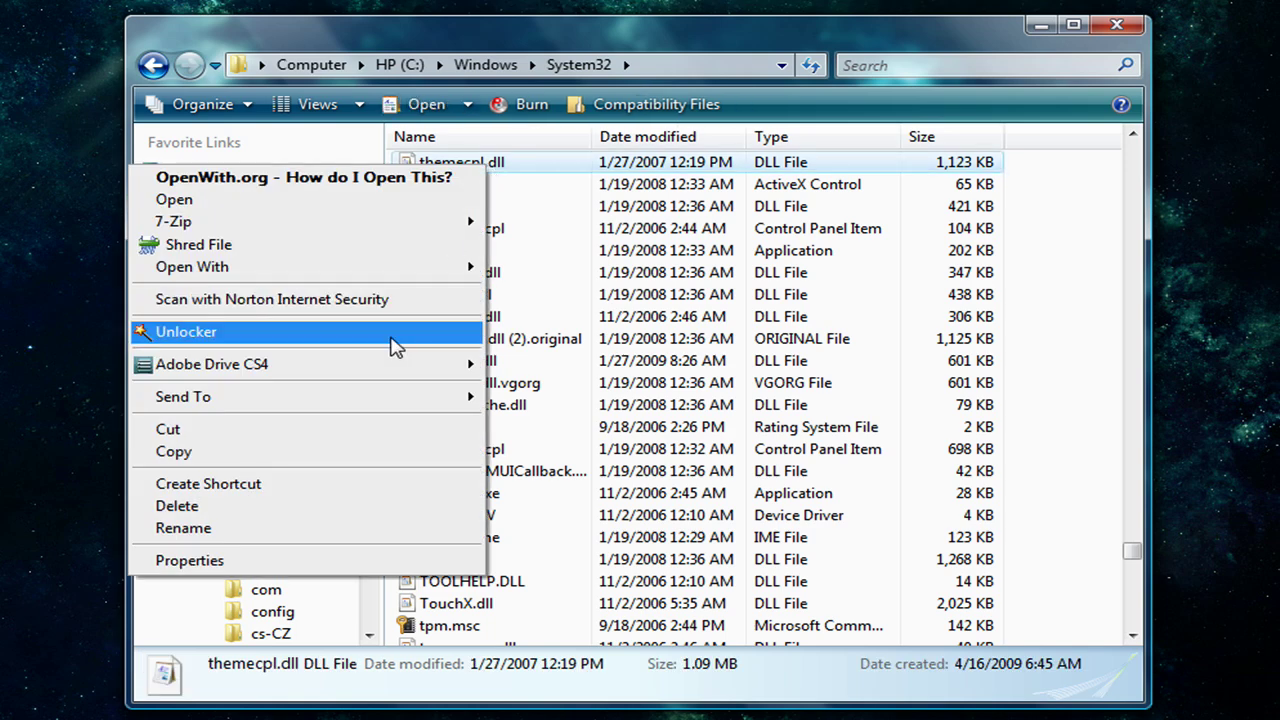
click(278, 560)
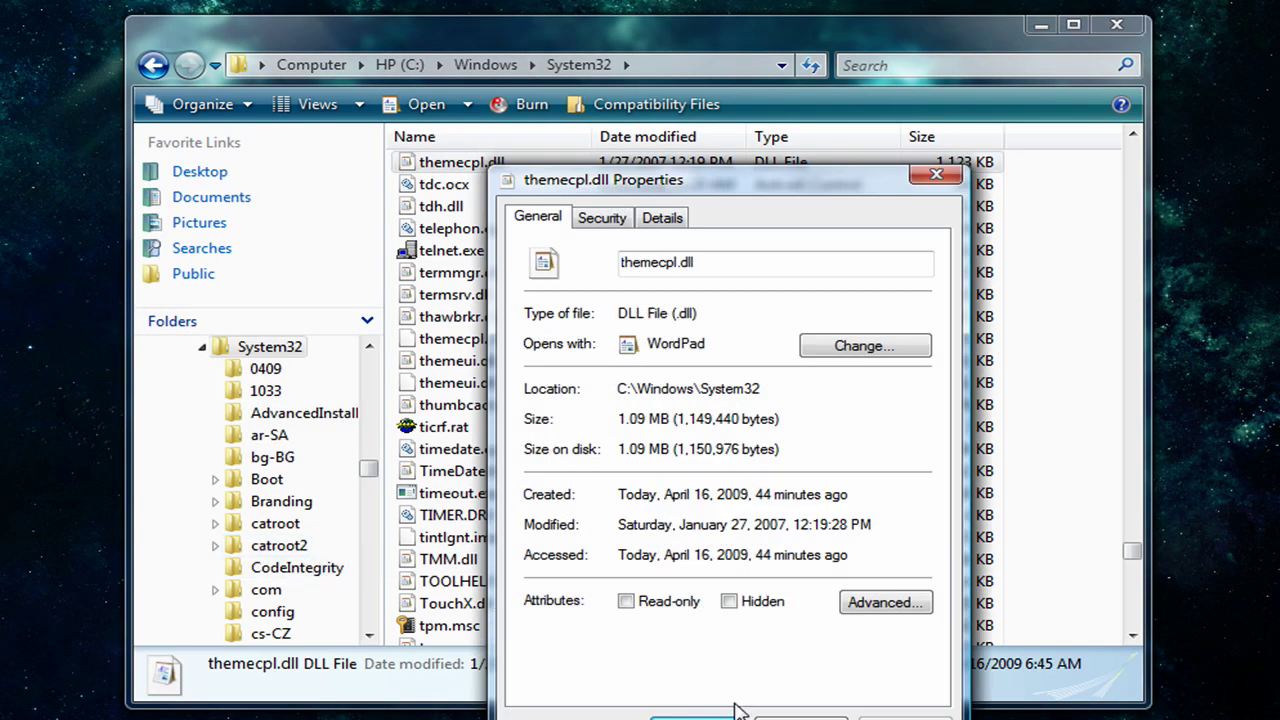
click(605, 219)
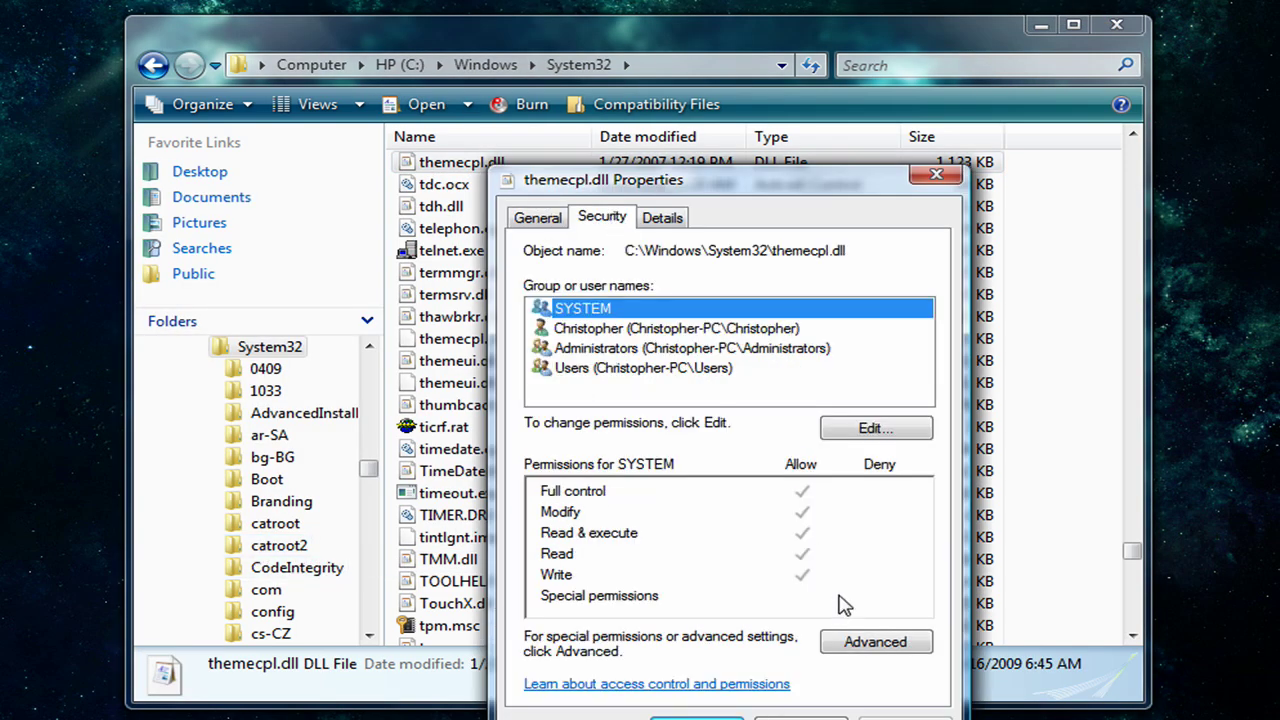
click(860, 641)
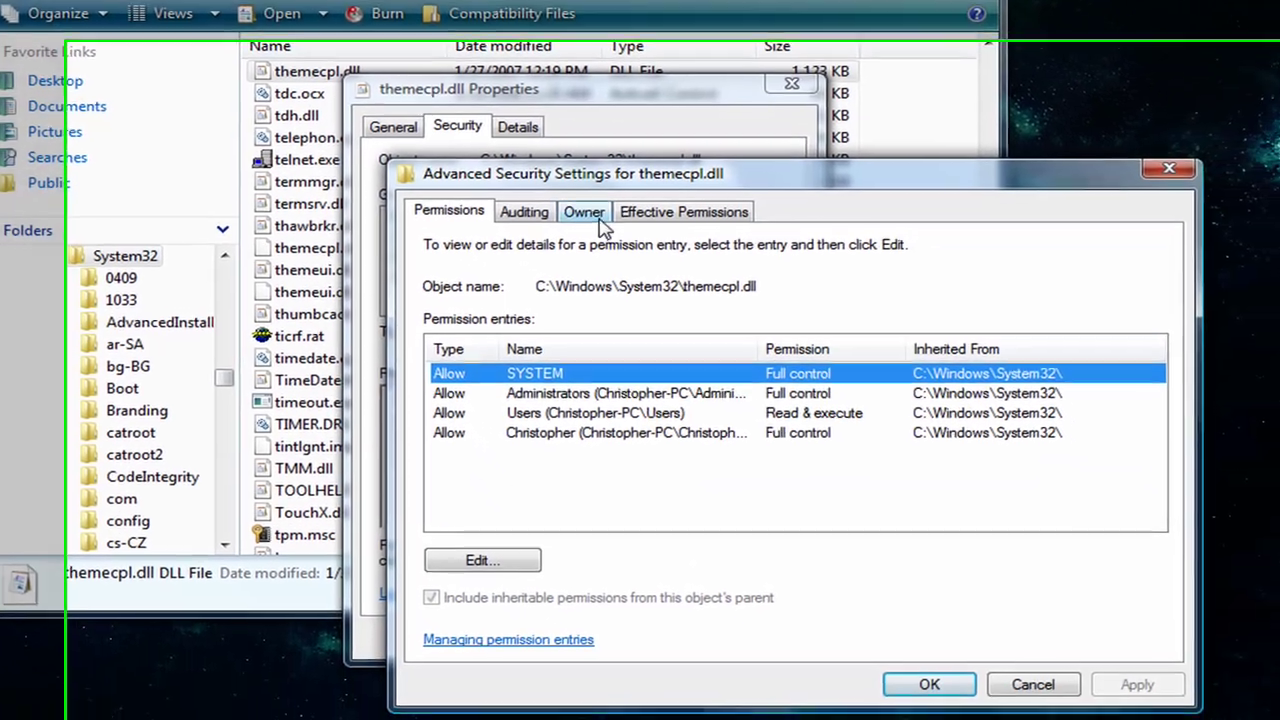
click(590, 215)
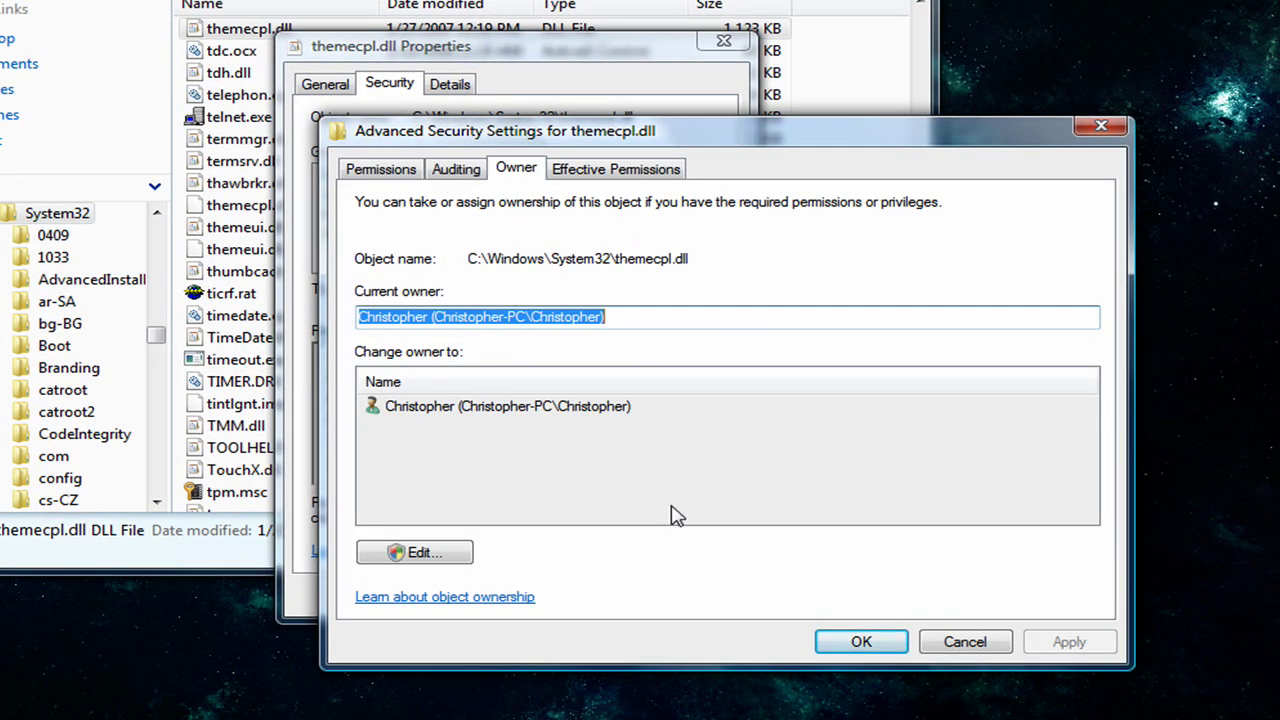
click(862, 642)
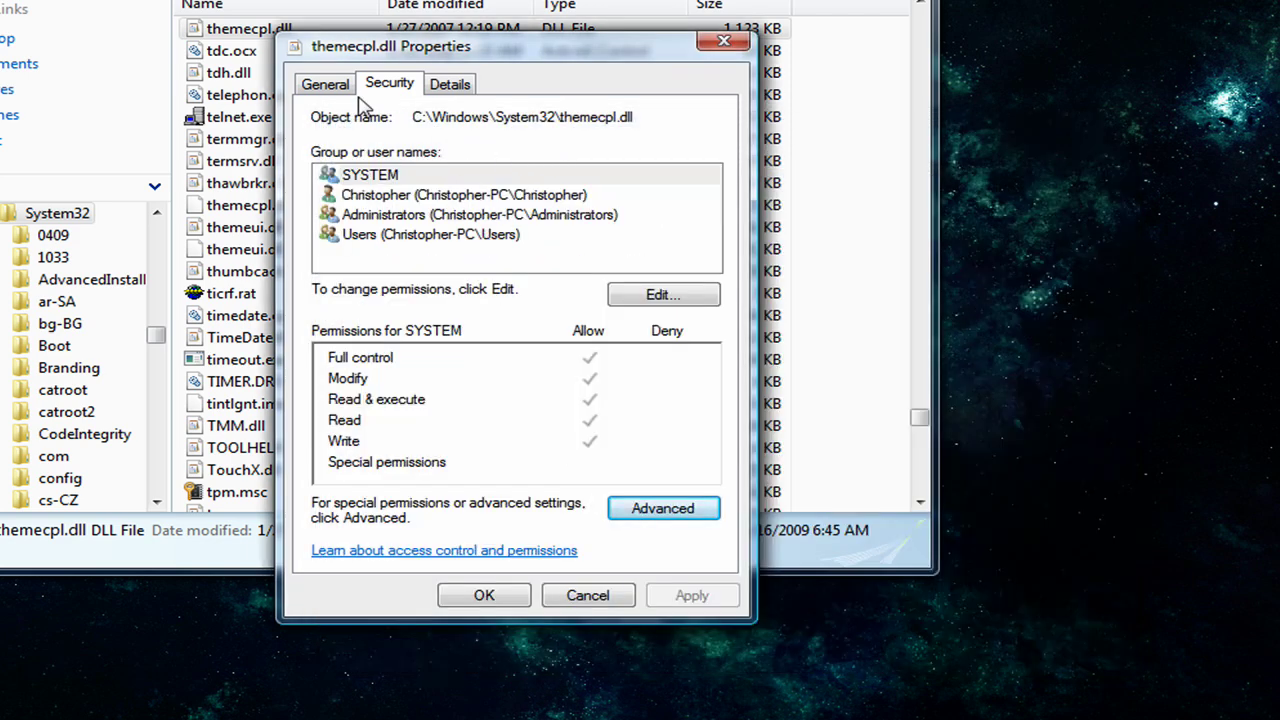
click(328, 85)
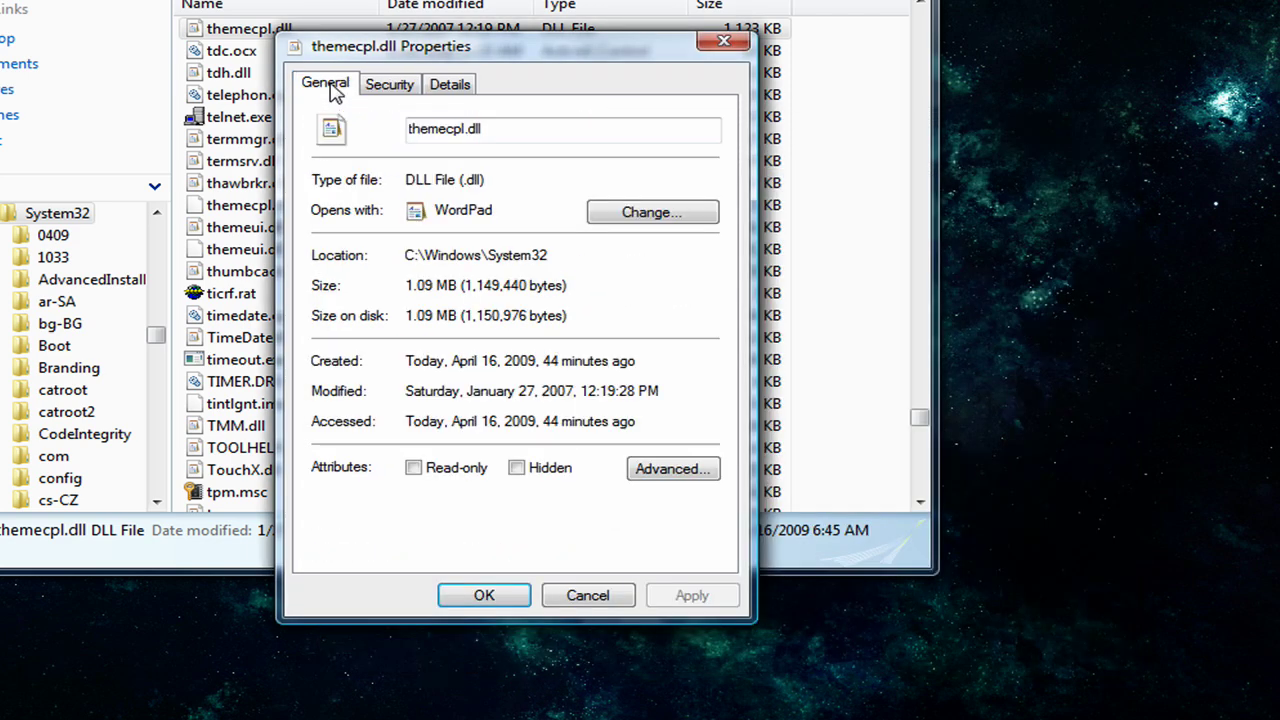
click(389, 84)
click(660, 295)
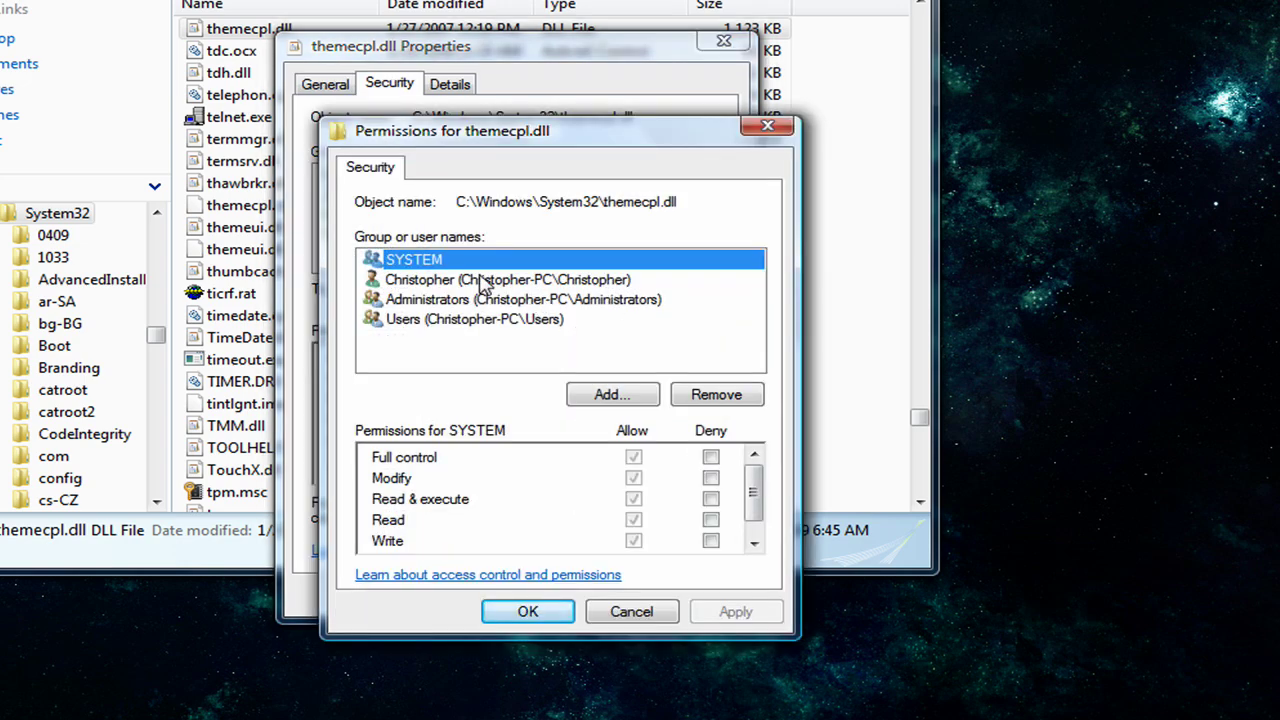
click(484, 282)
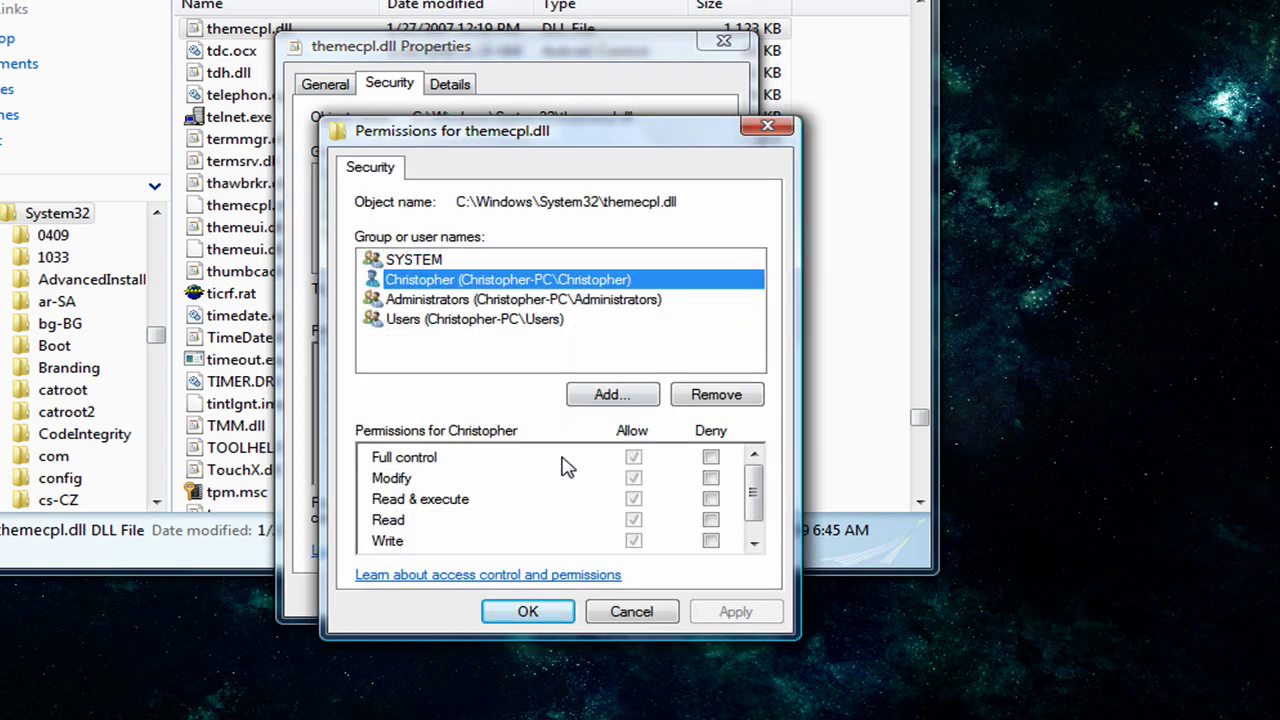
click(550, 612)
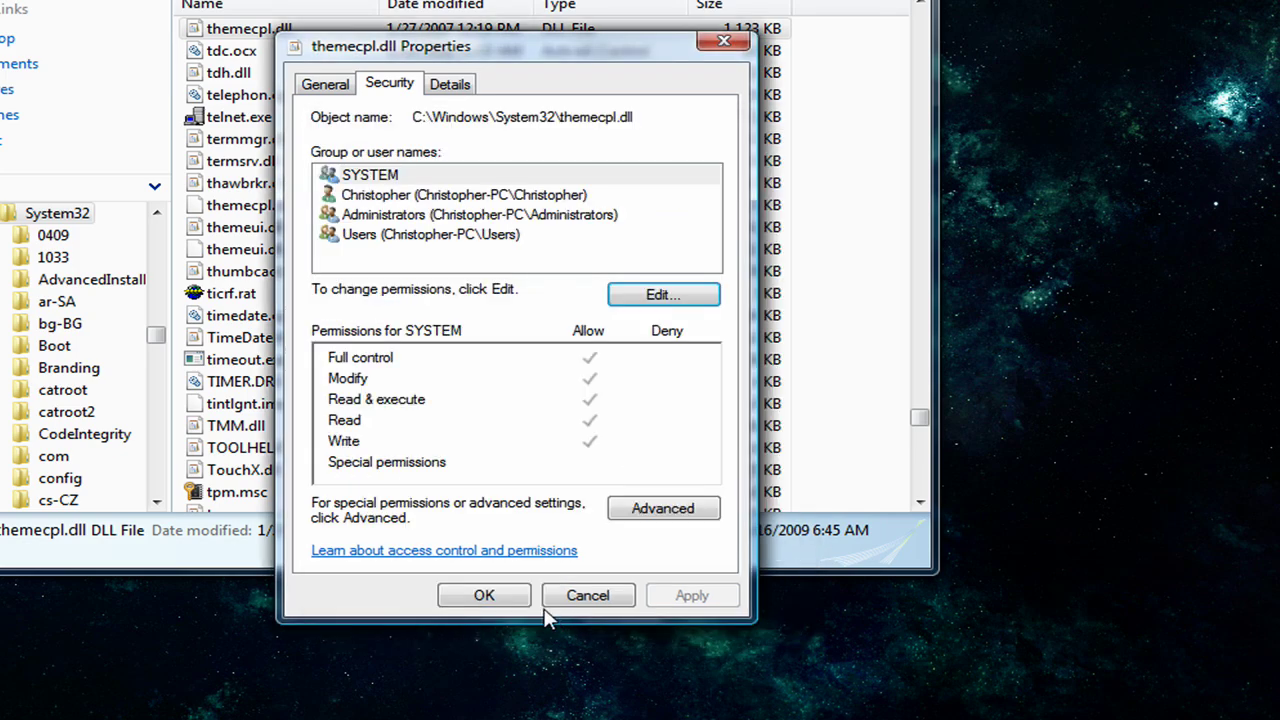
click(500, 597)
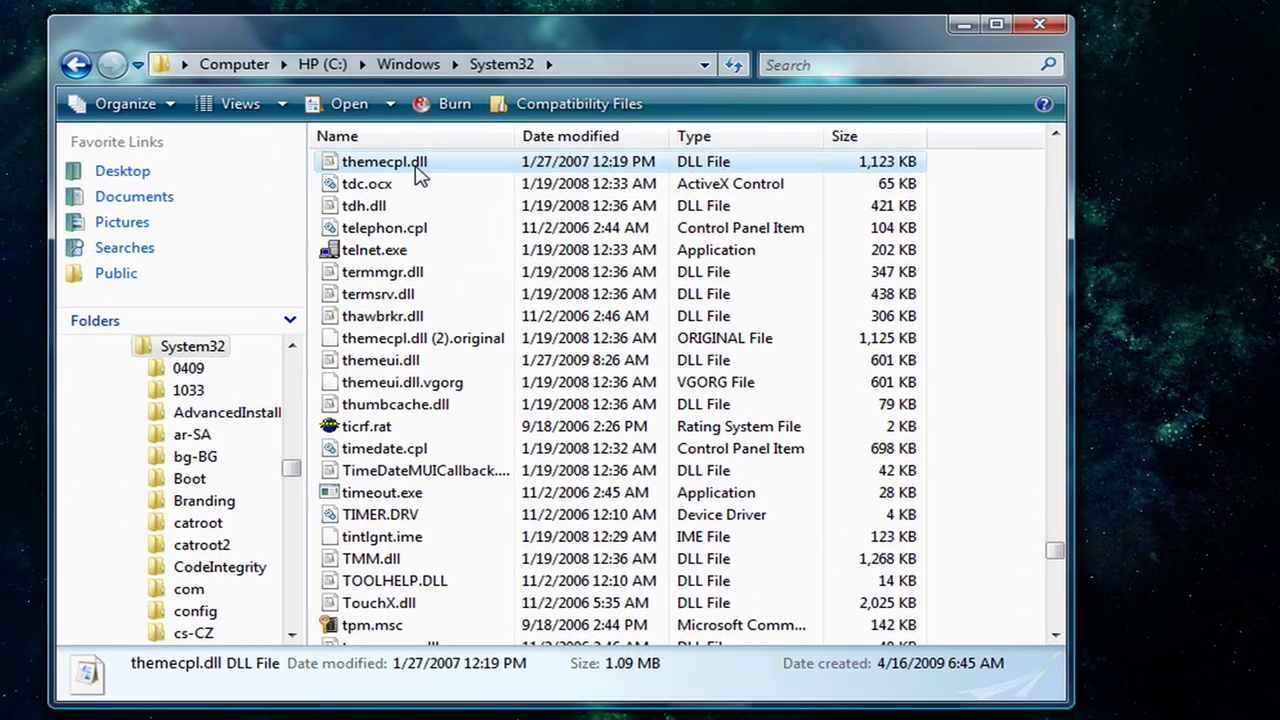
- Rename themecpl.dll to 'themecpl.dll (3).original' and move the desktop themecpl.dll into System32
click(421, 172)
click(432, 163)
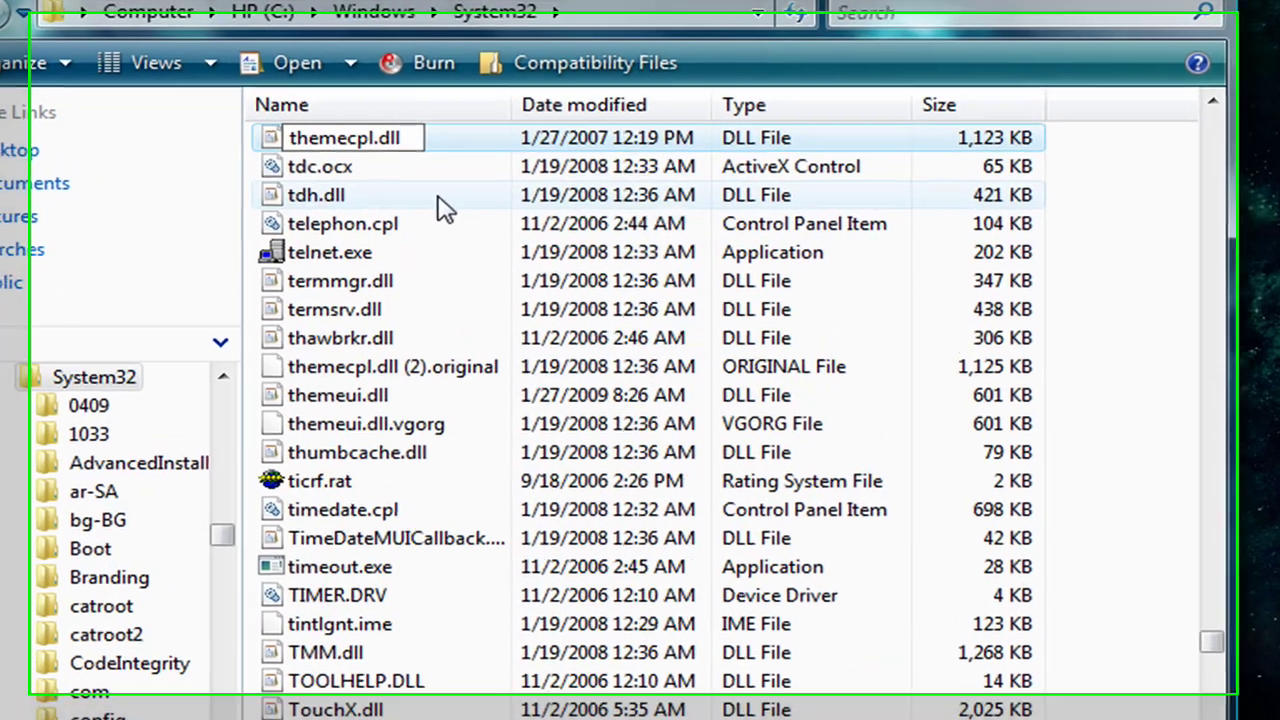
text(.ori)
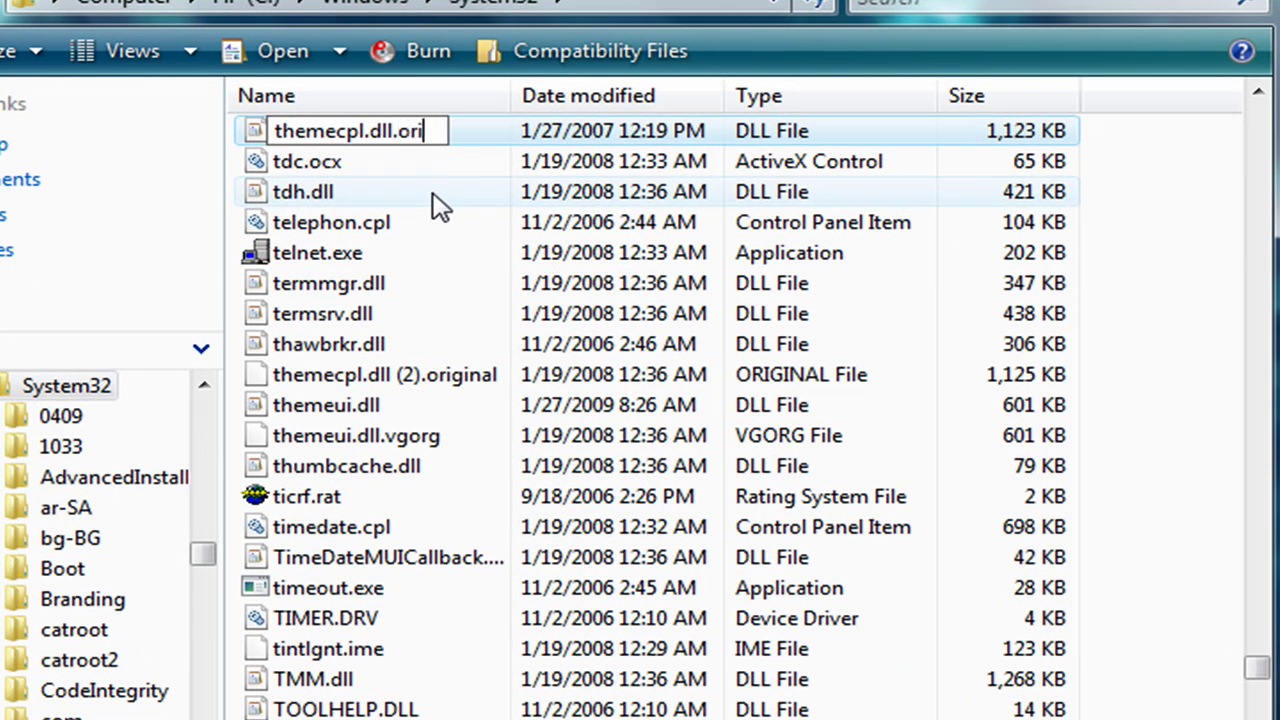
text(ginal)
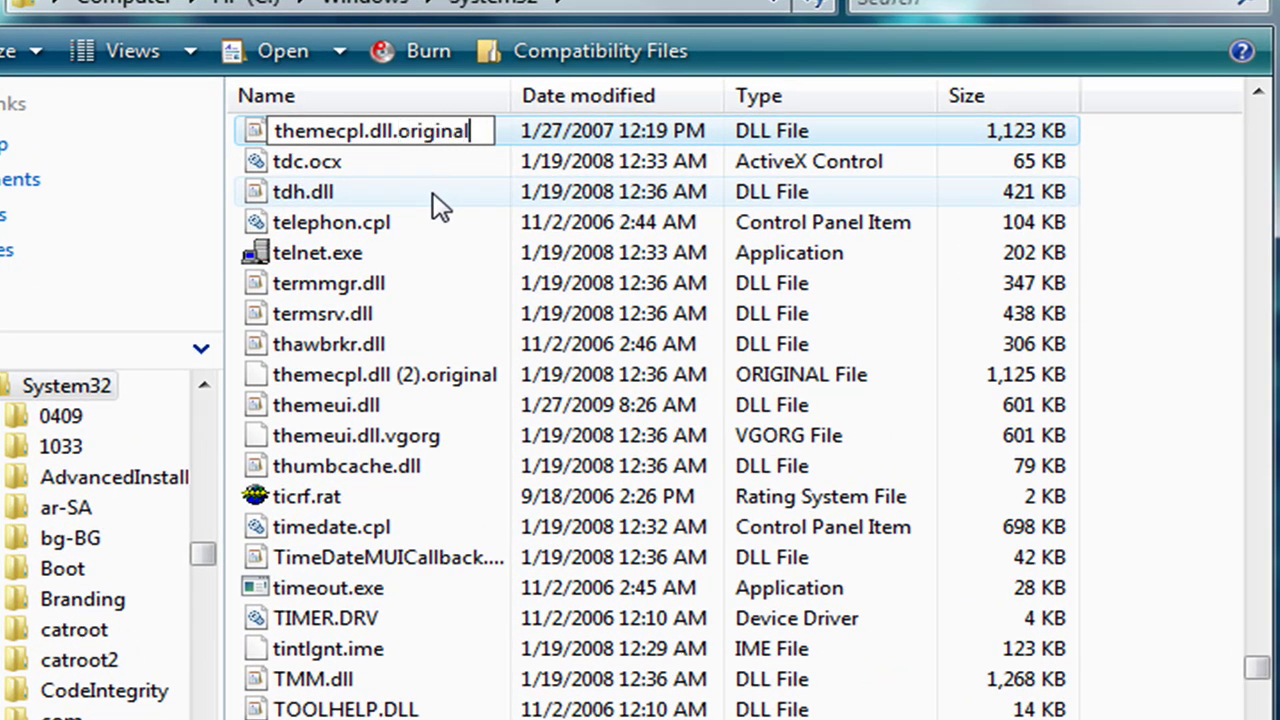
key(Return)
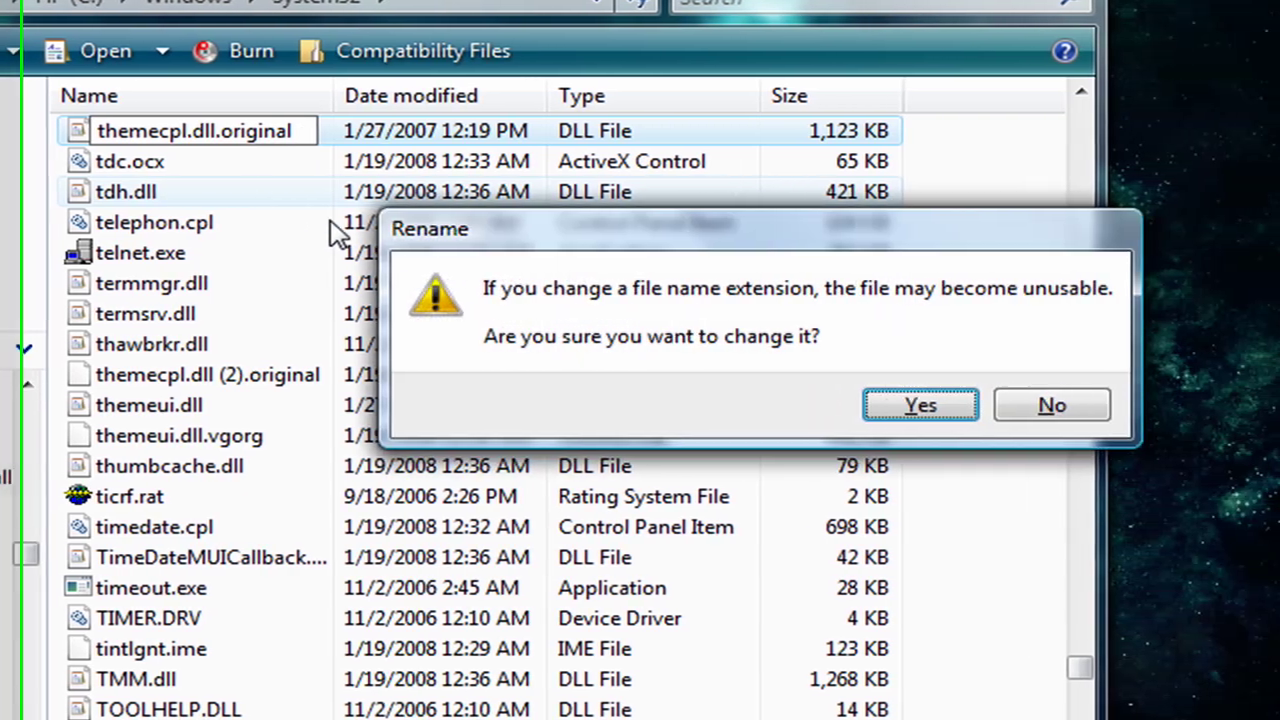
click(884, 404)
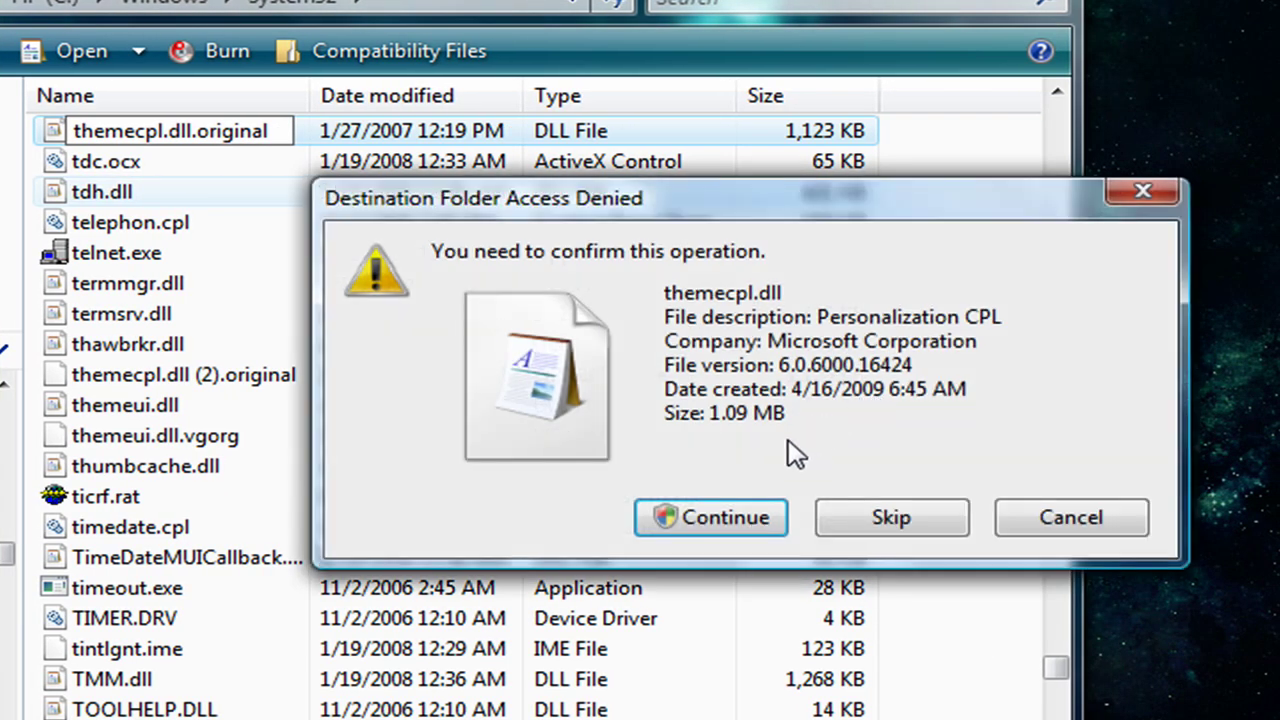
click(745, 520)
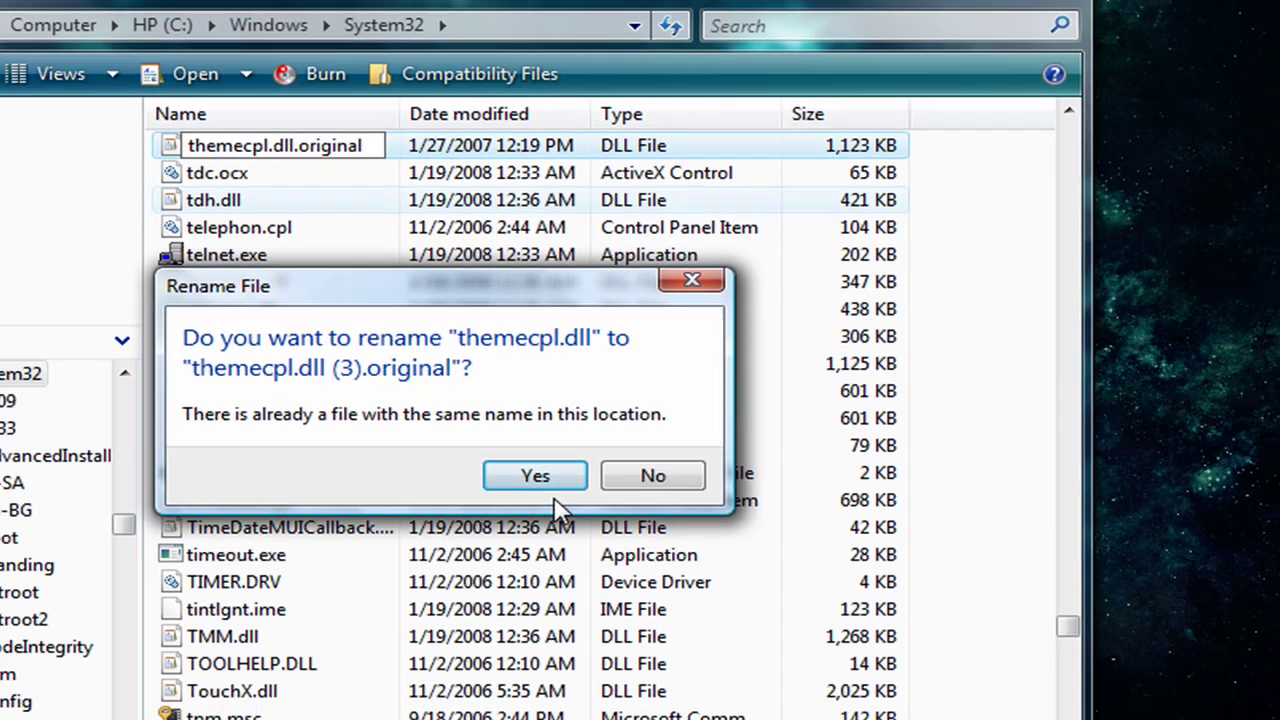
click(461, 499)
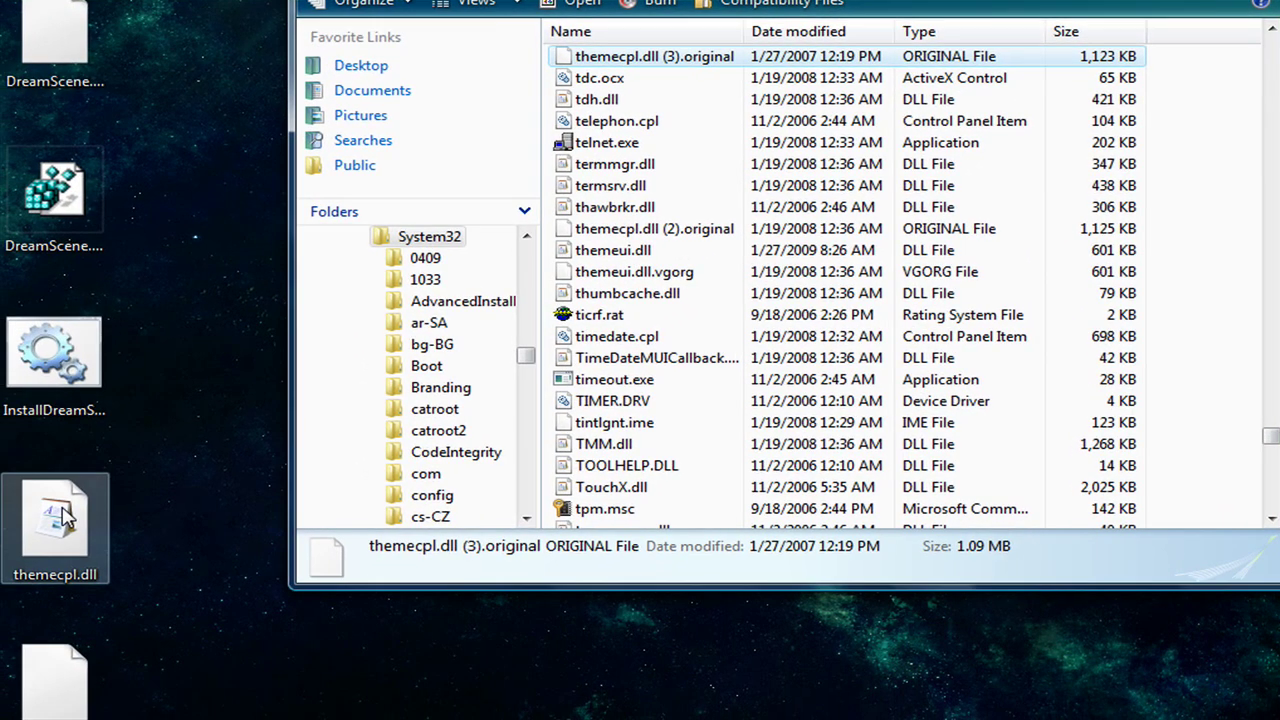
drag(73, 516, 605, 108)
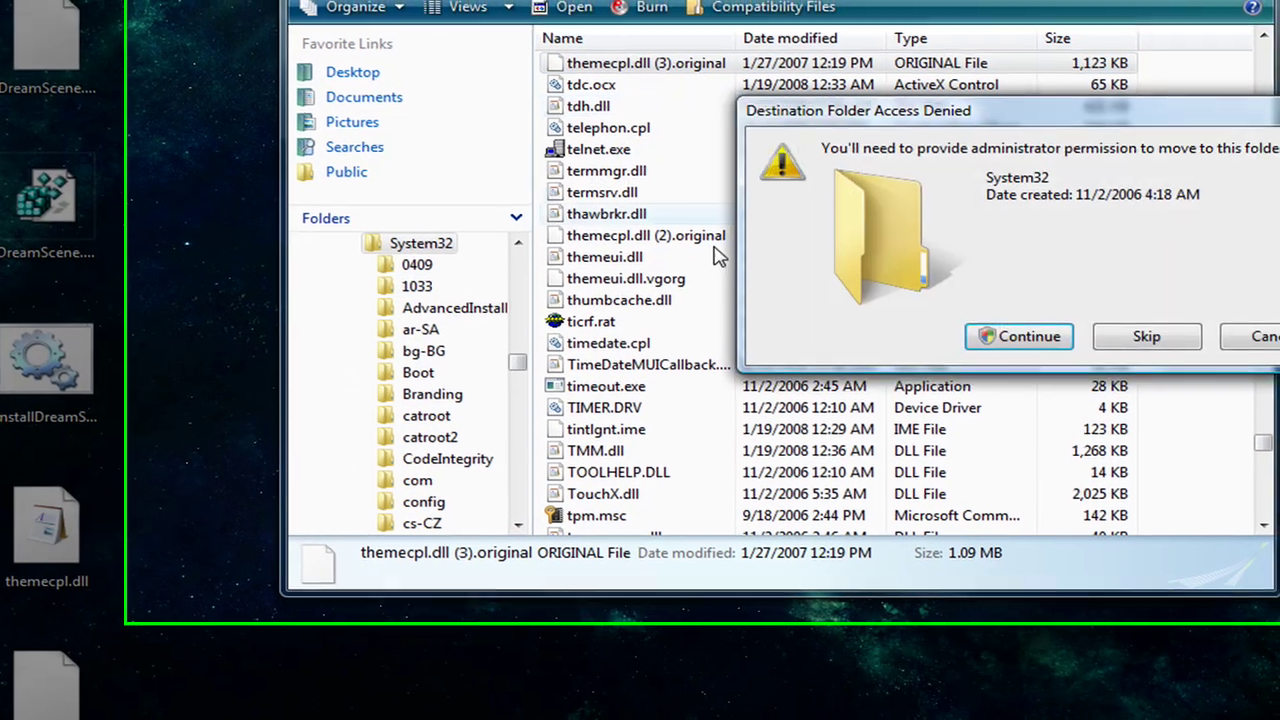
click(914, 380)
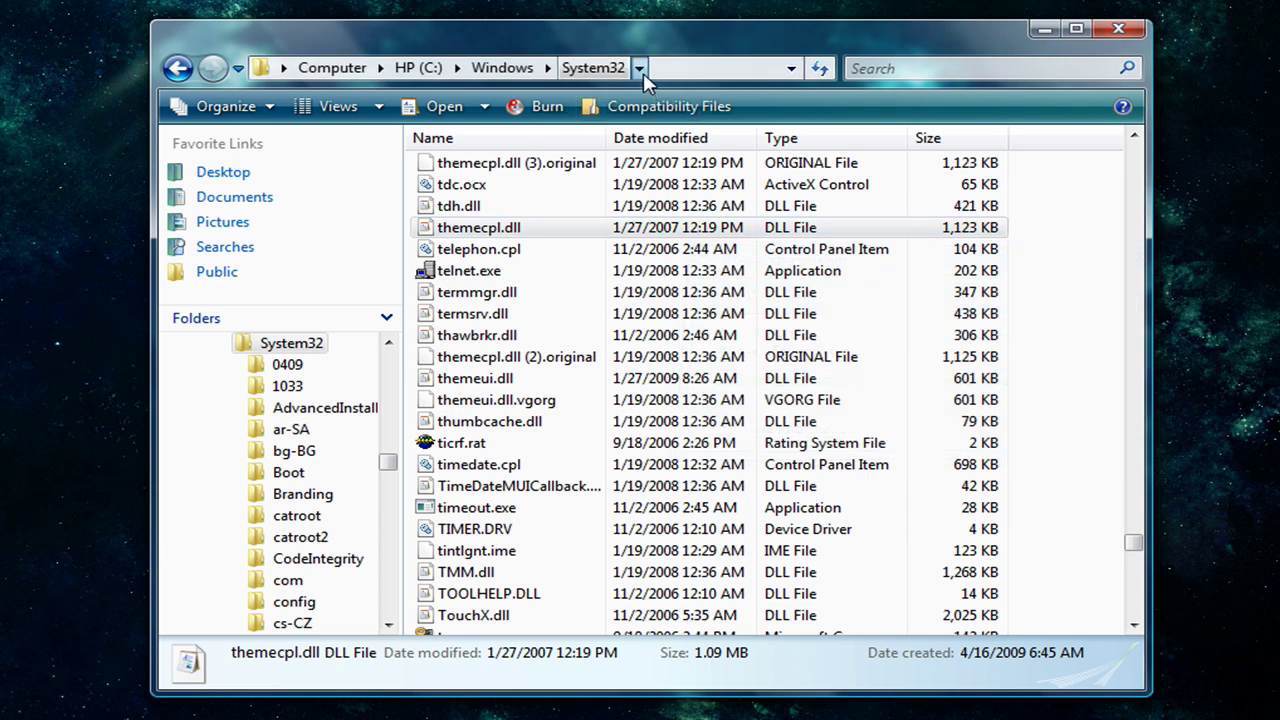
- Open the en-US subfolder from System32's breadcrumb dropdown
click(639, 68)
scroll(760, 313, down, 3)
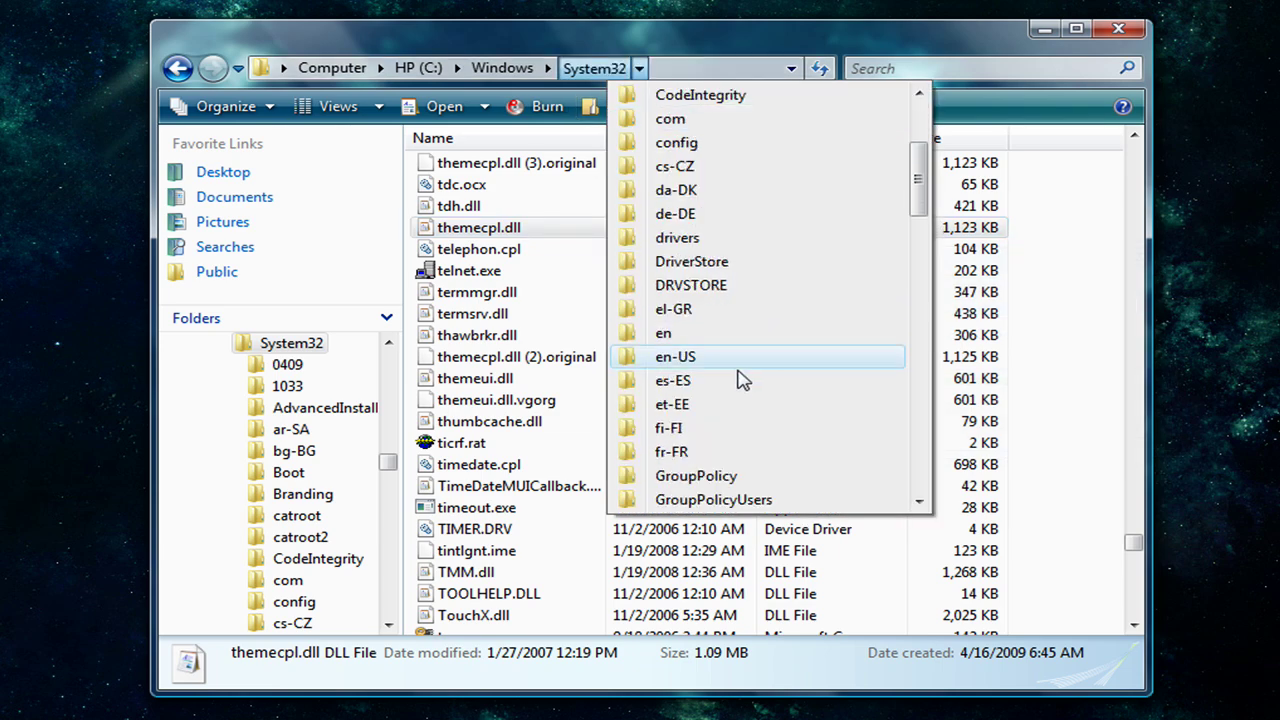
click(720, 357)
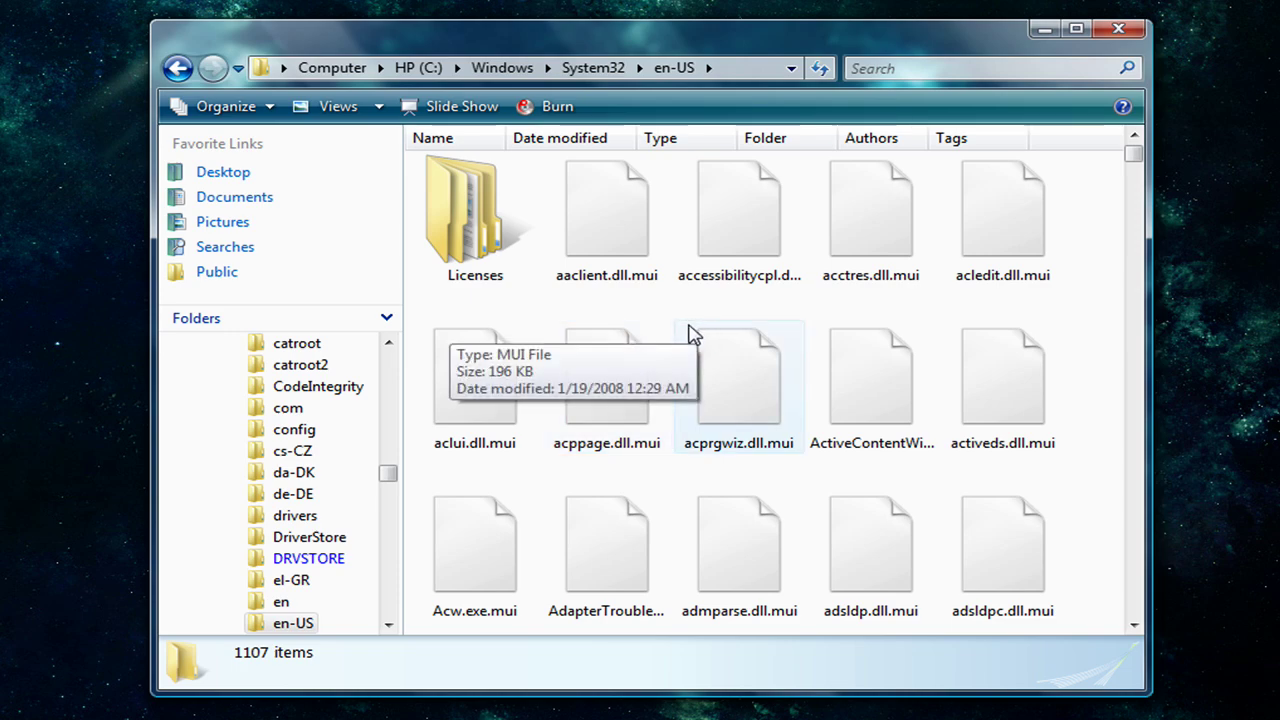
- Scroll to the themecpl.dll.mui files and inspect the renamed .original copies
scroll(688, 337, down, 5)
scroll(668, 350, down, 5)
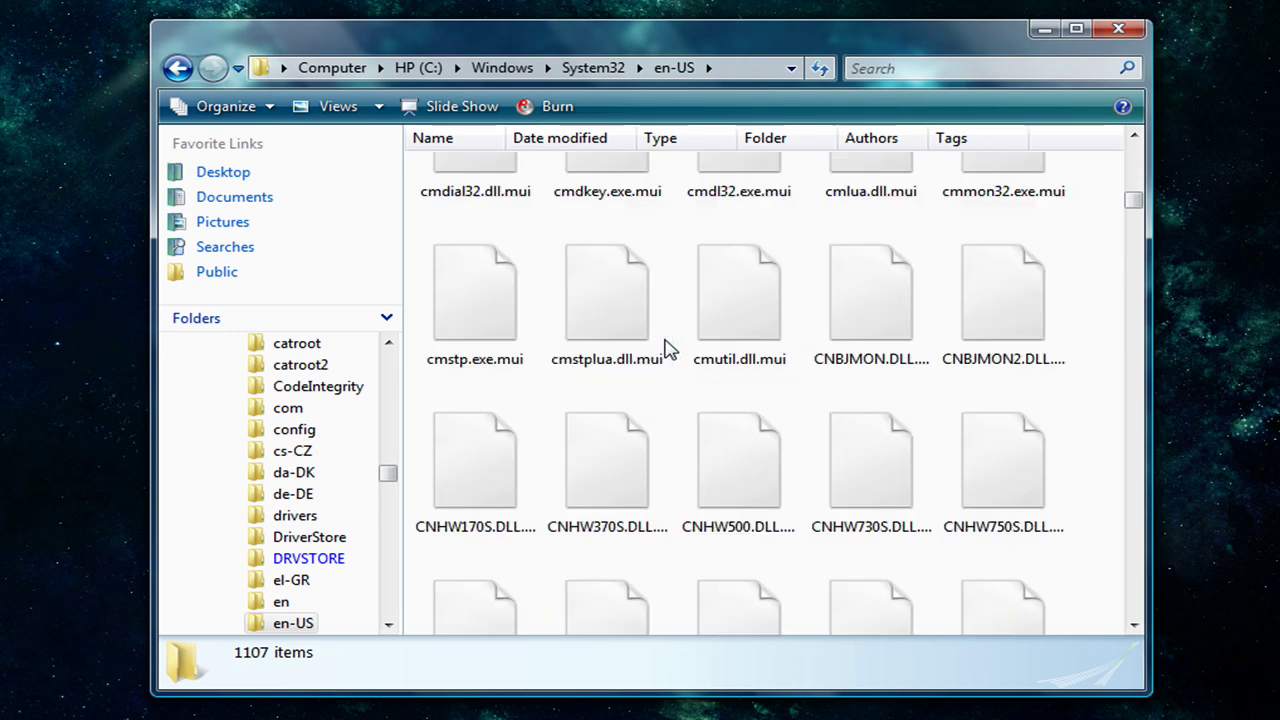
scroll(668, 350, down, 5)
scroll(668, 350, down, 5)
scroll(668, 350, down, 5)
scroll(668, 350, down, 5)
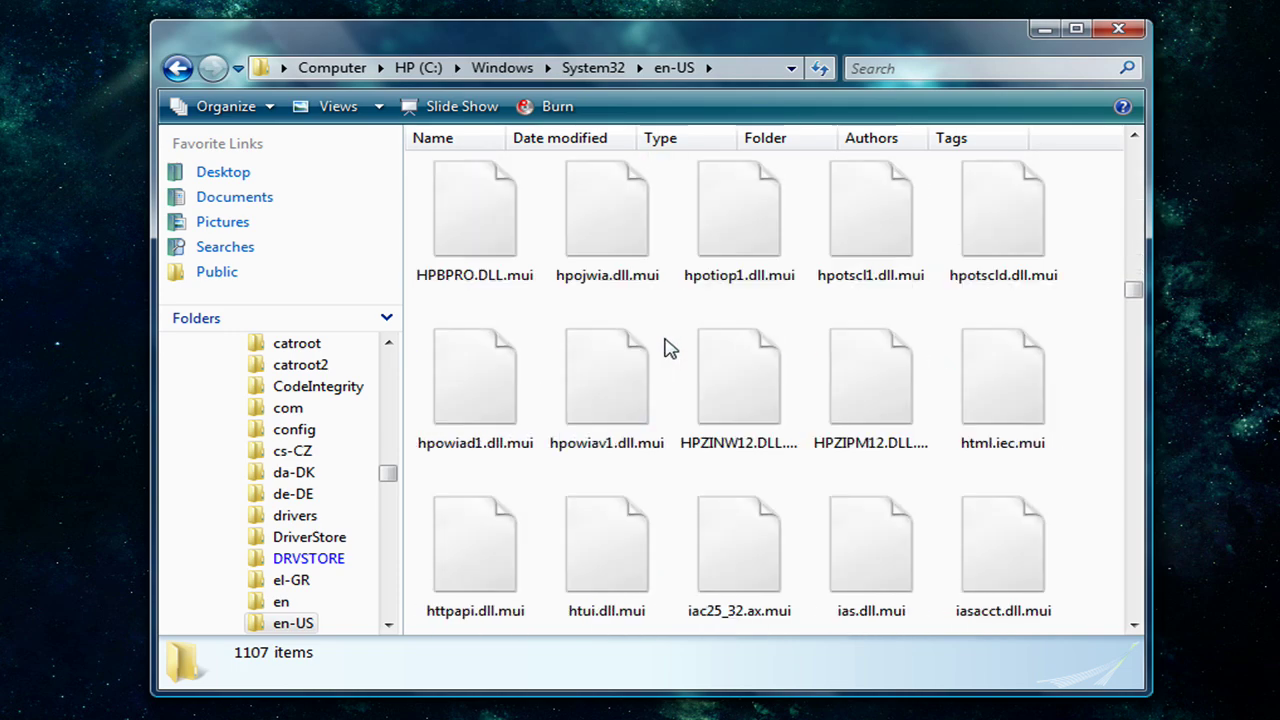
scroll(668, 350, down, 5)
scroll(668, 350, down, 5)
scroll(668, 350, down, 5)
scroll(668, 347, down, 5)
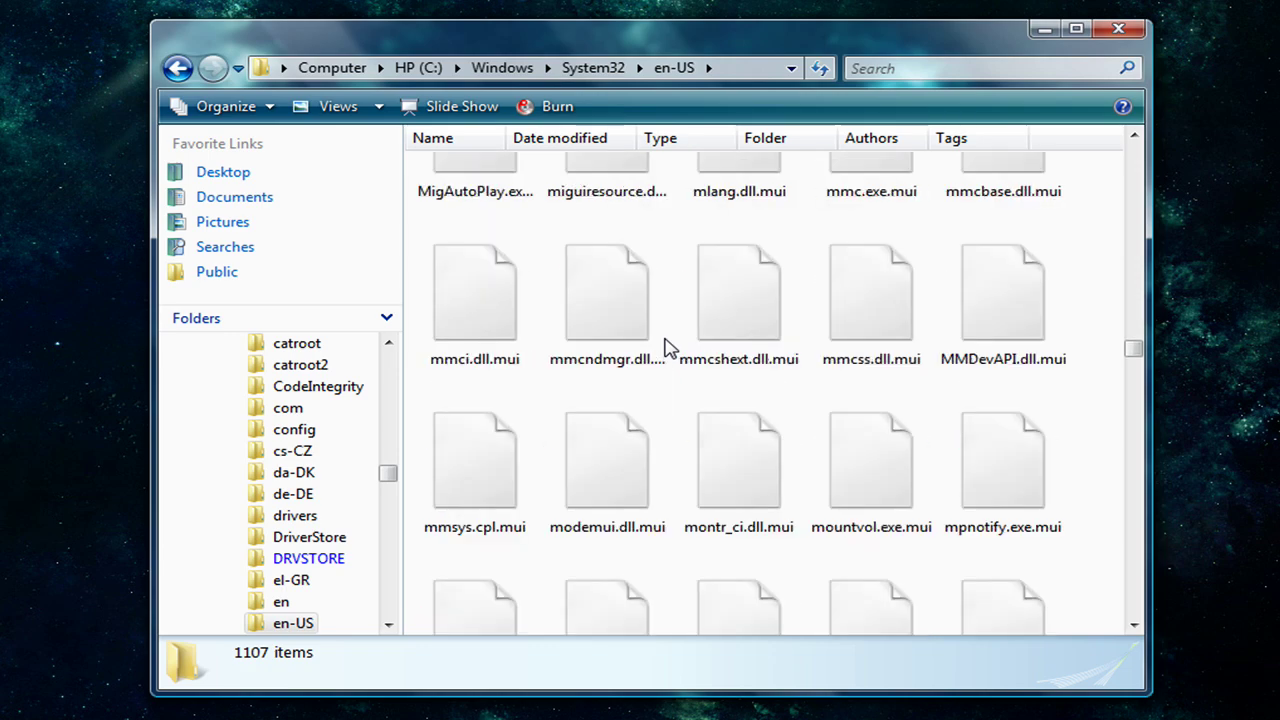
scroll(668, 347, down, 5)
scroll(668, 347, down, 5)
scroll(668, 340, down, 5)
scroll(670, 338, down, 10)
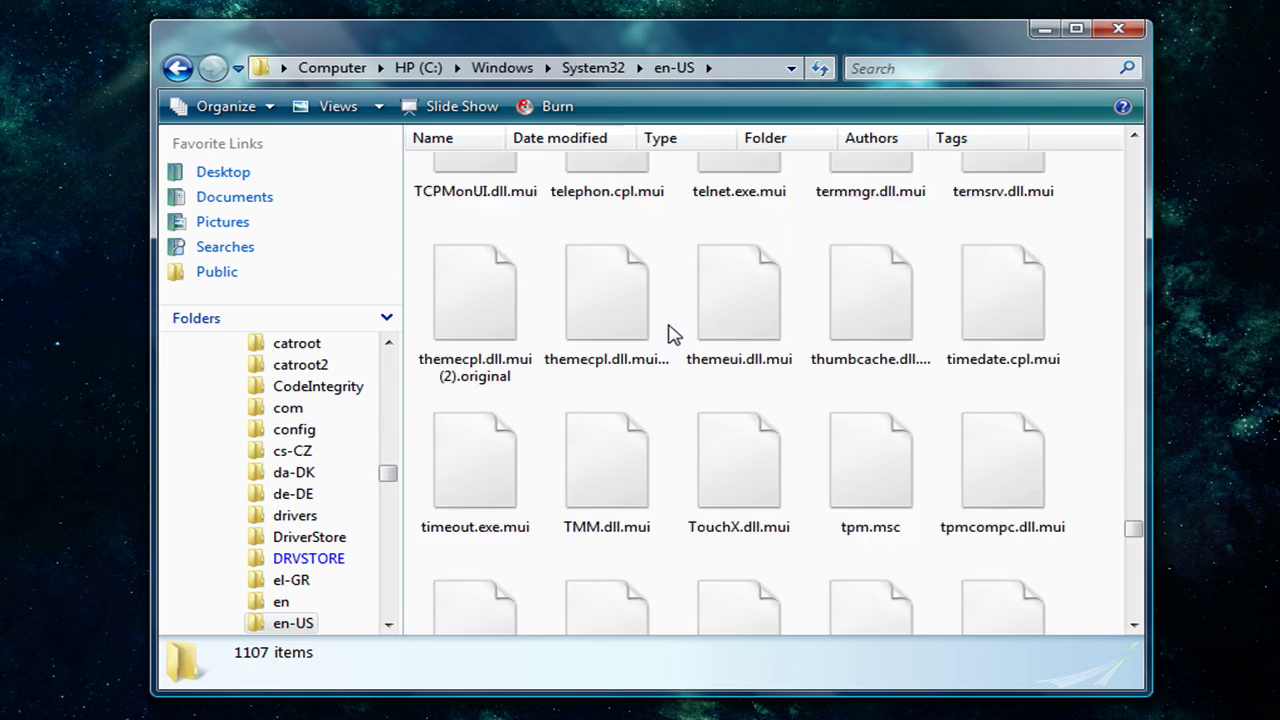
scroll(670, 335, down, 3)
scroll(670, 335, down, 5)
scroll(670, 335, up, 3)
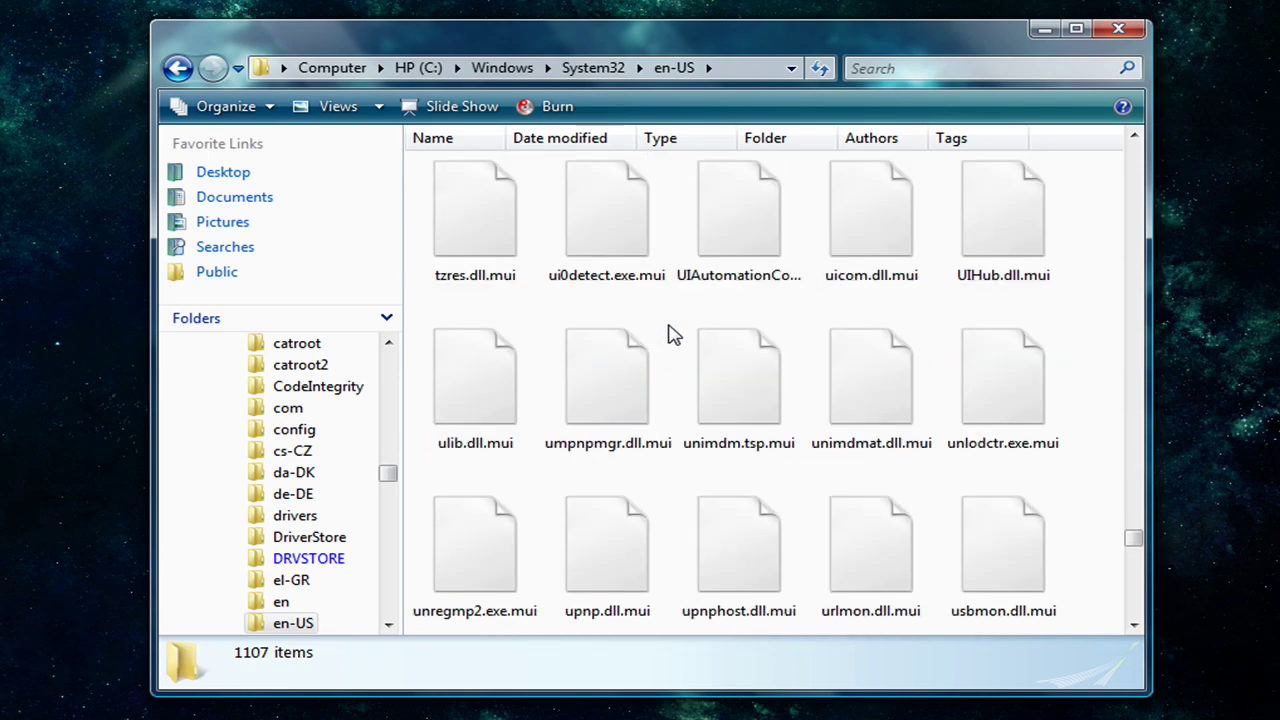
scroll(670, 335, up, 5)
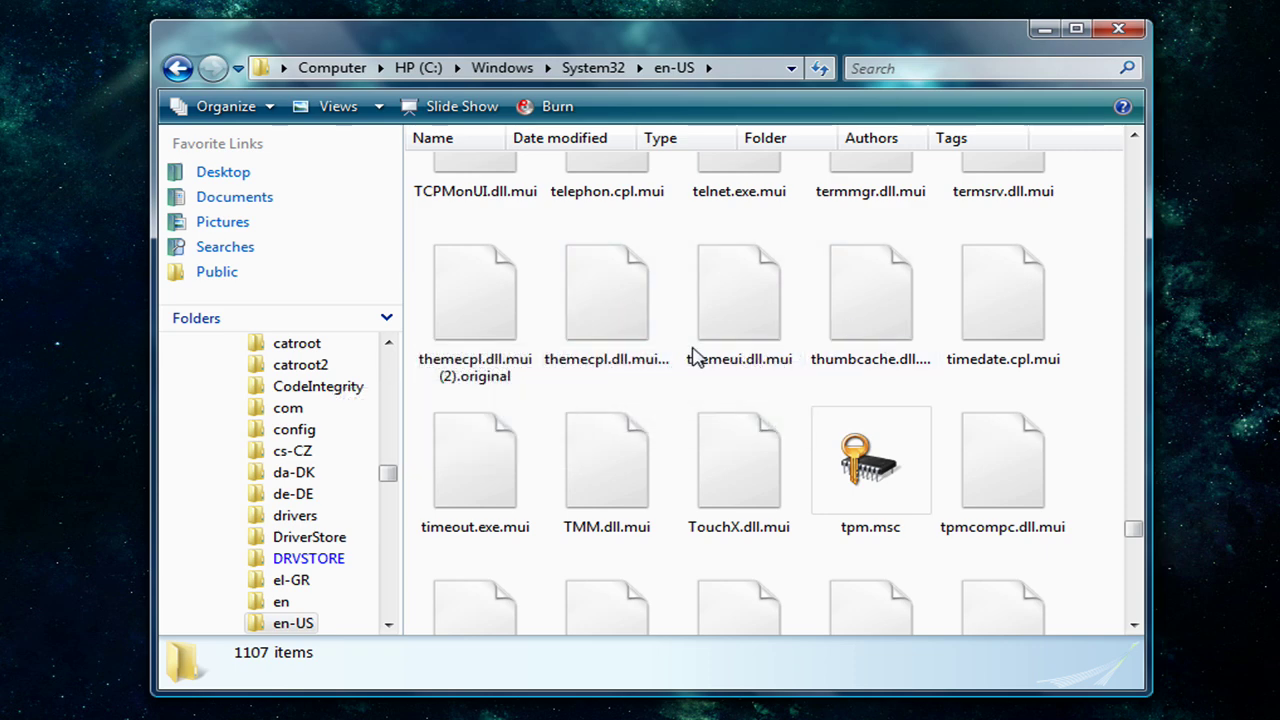
click(607, 355)
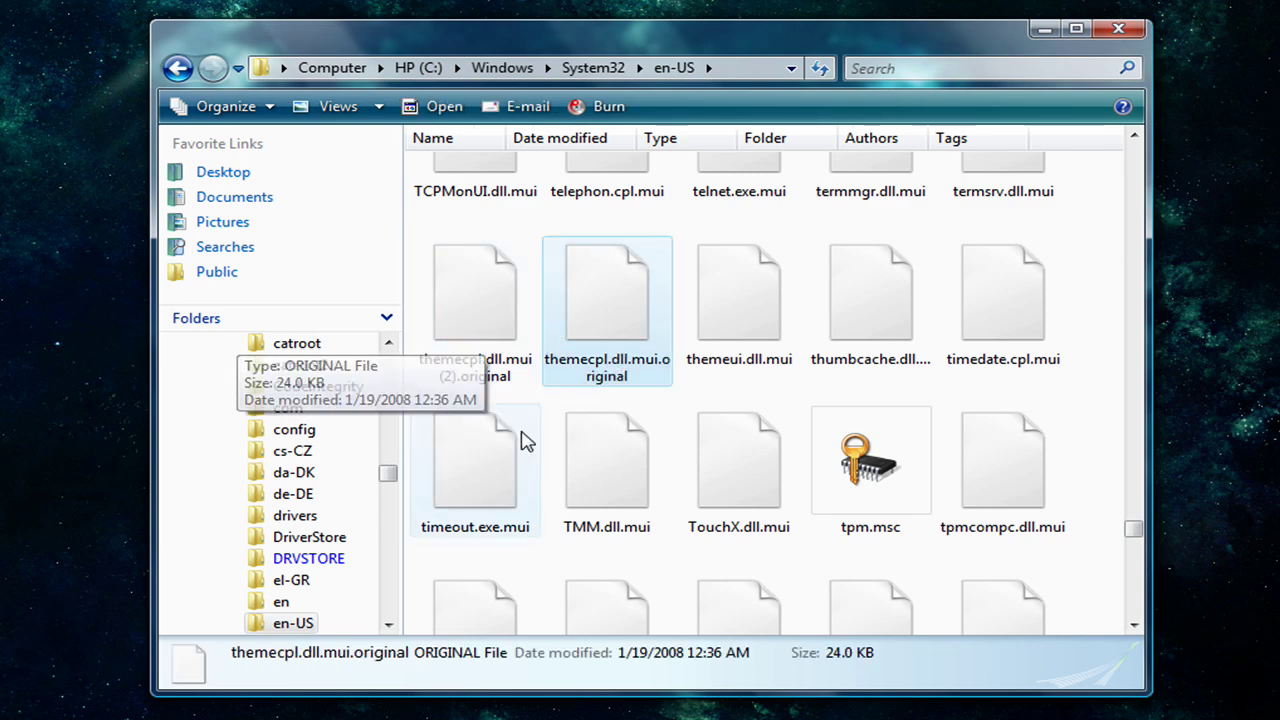
click(490, 343)
scroll(500, 340, up, 1)
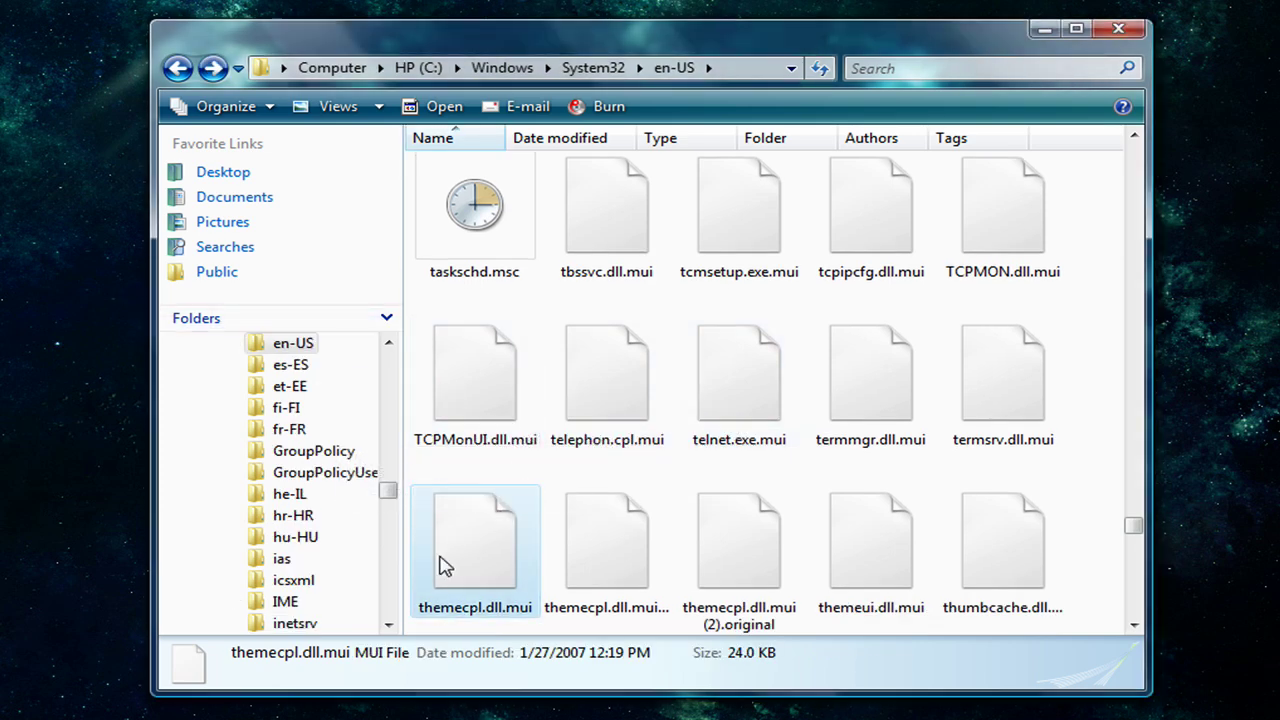
- Check the owner of themecpl.dll.mui in its advanced security settings
mouse_move(476, 545)
right_click(474, 560)
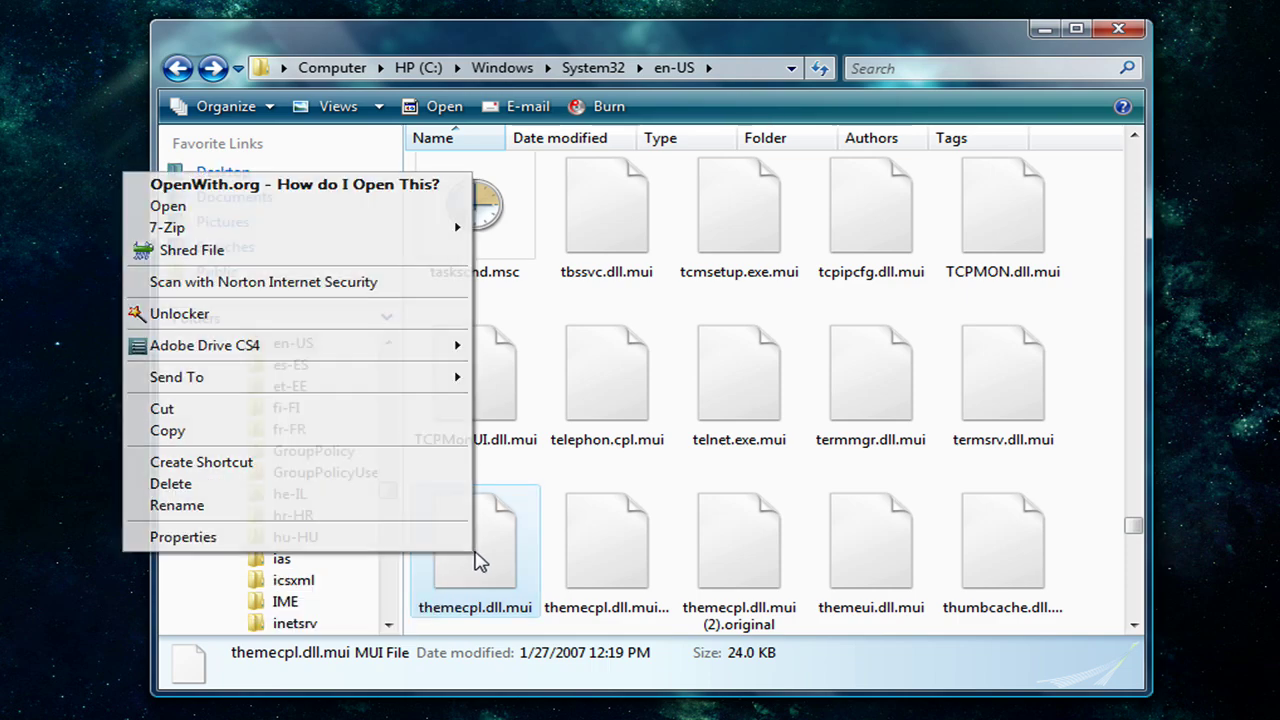
click(362, 545)
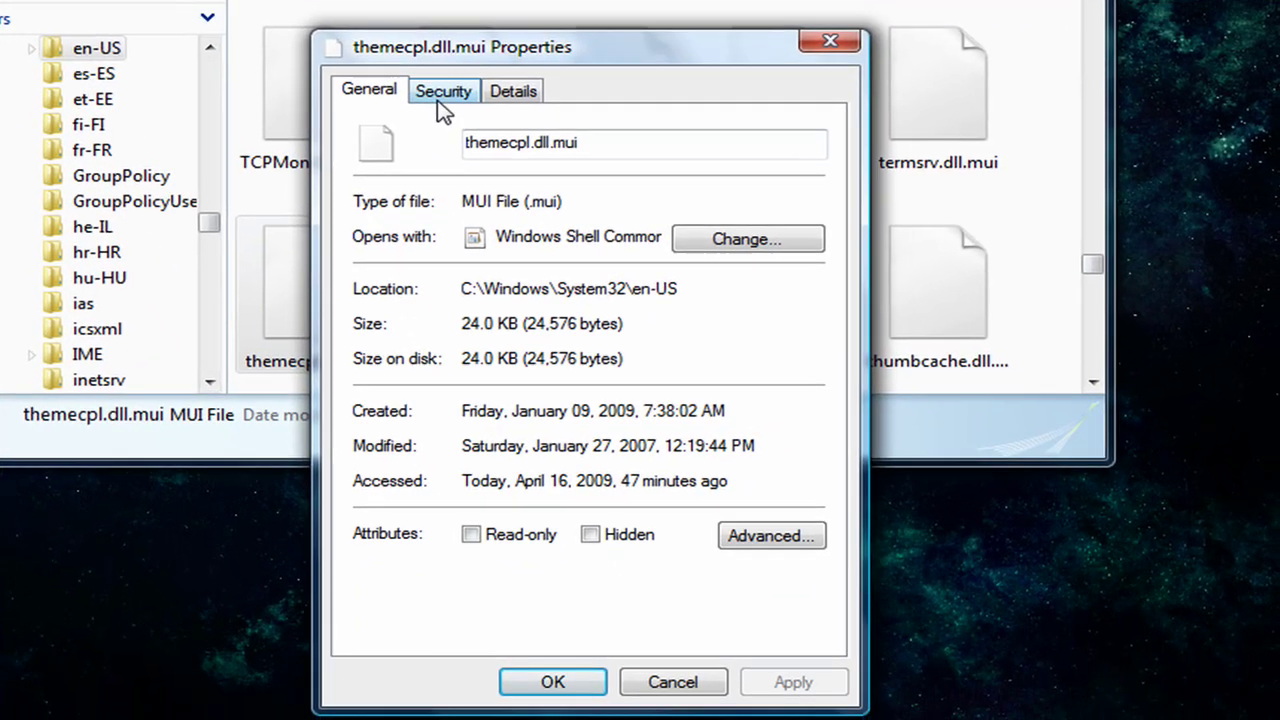
click(443, 90)
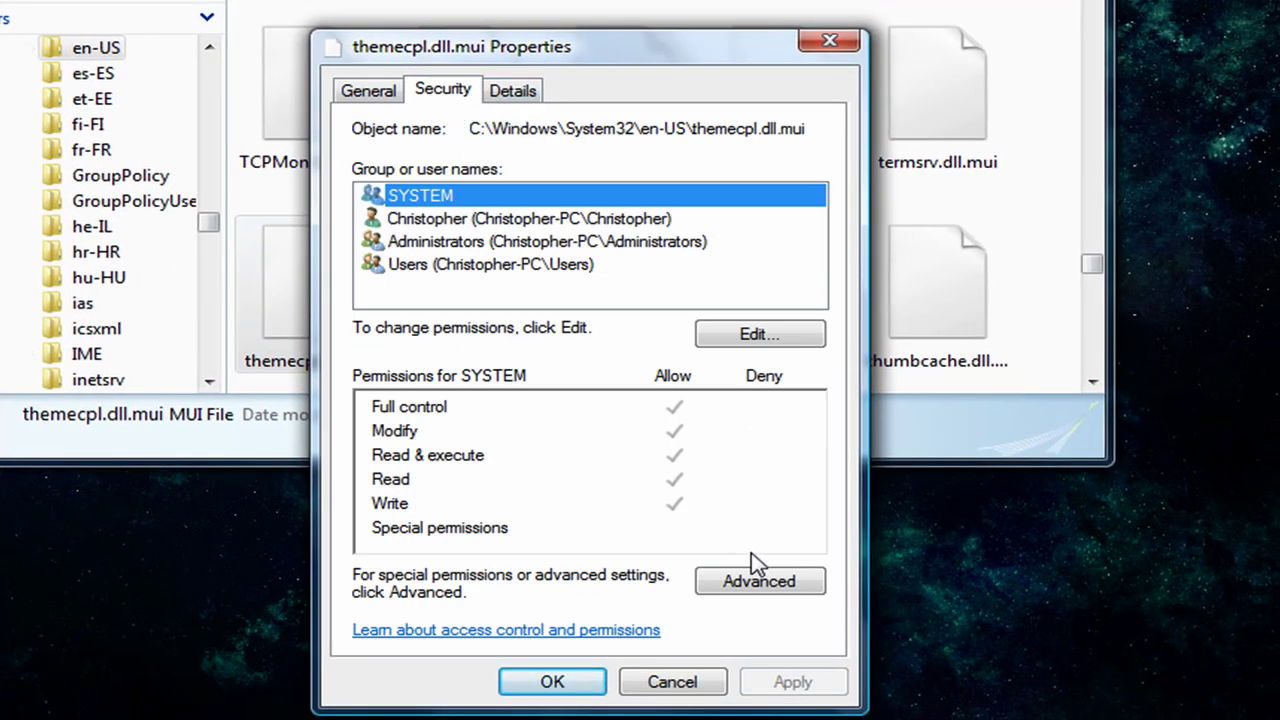
click(758, 578)
click(595, 140)
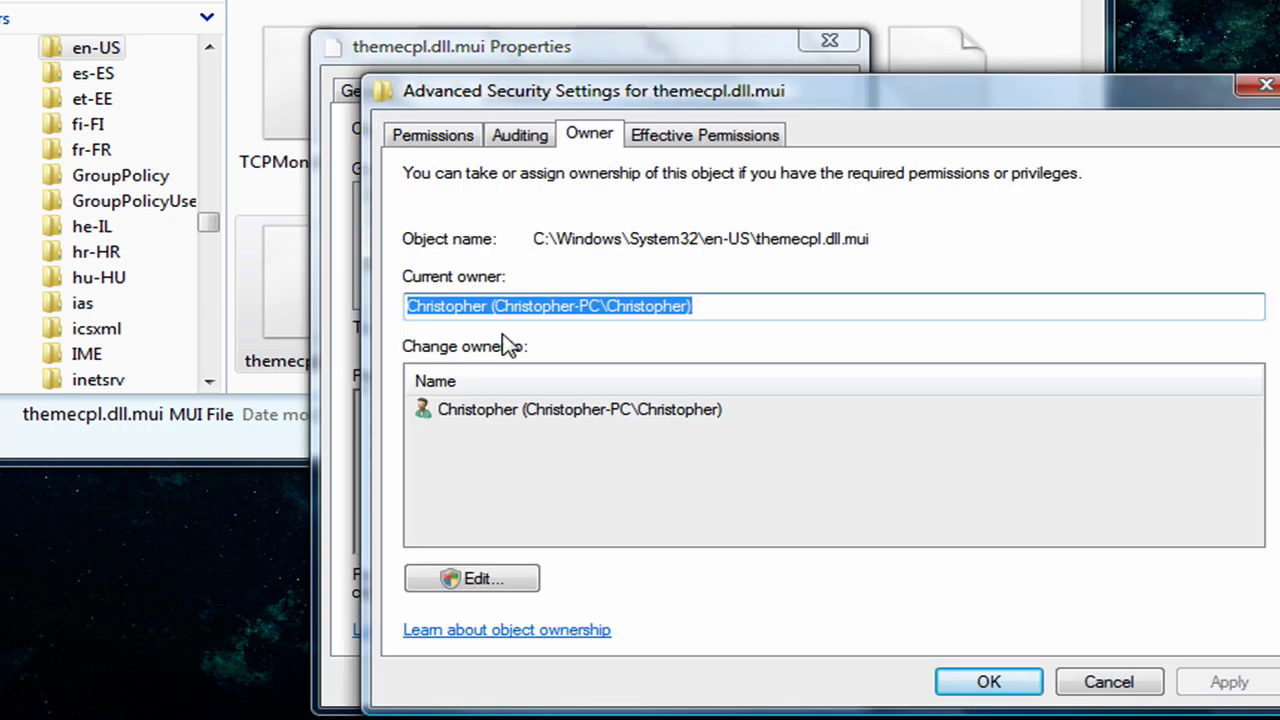
click(1008, 686)
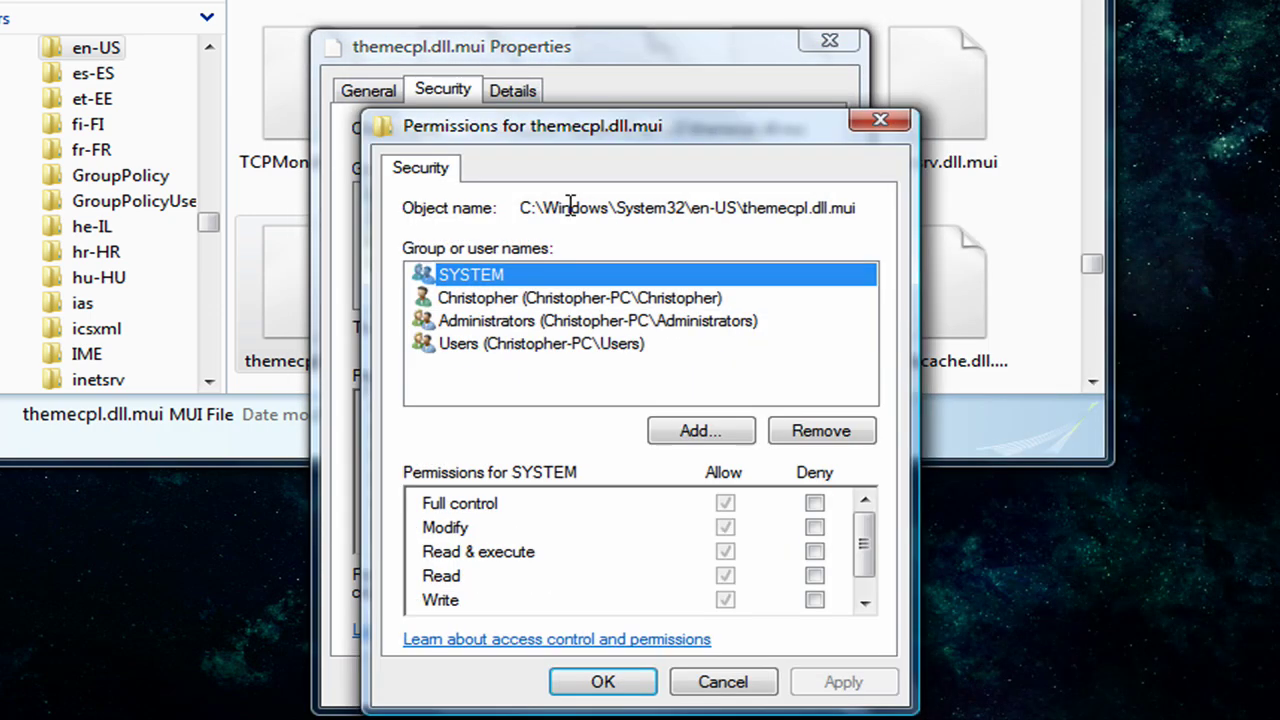
- Review the user account's permissions on the file, then close all the dialogs
click(495, 300)
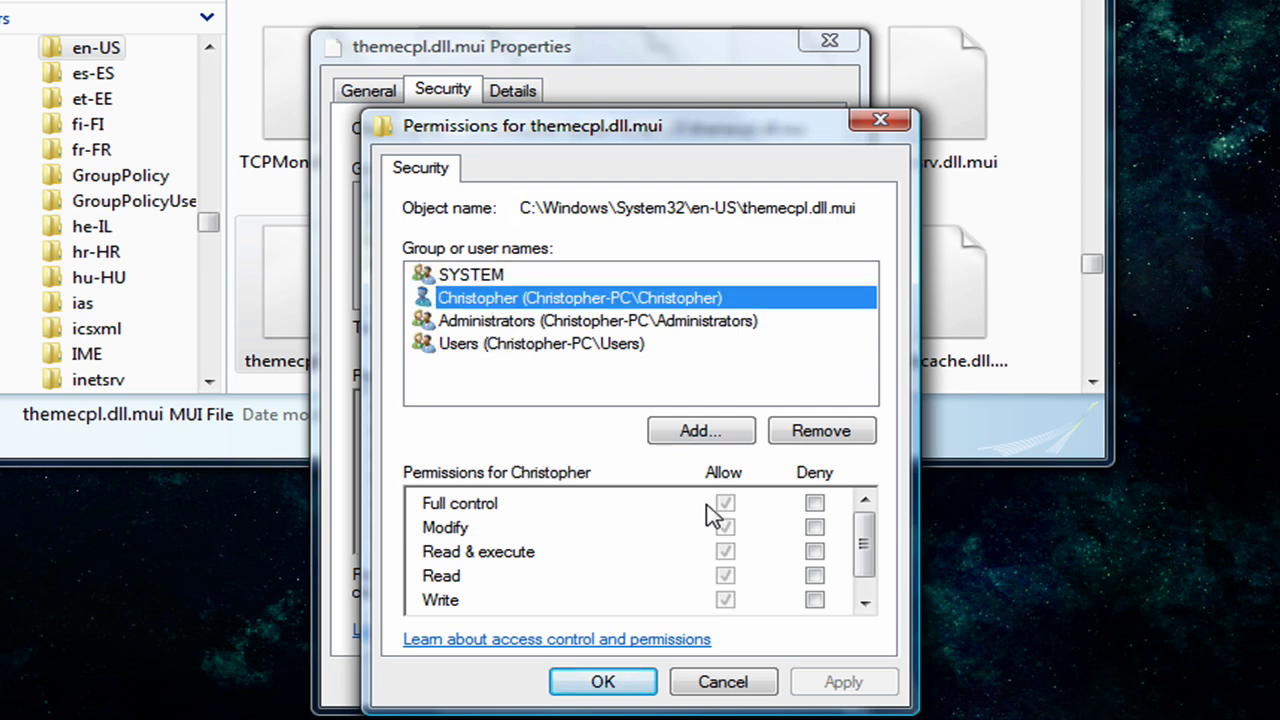
click(630, 682)
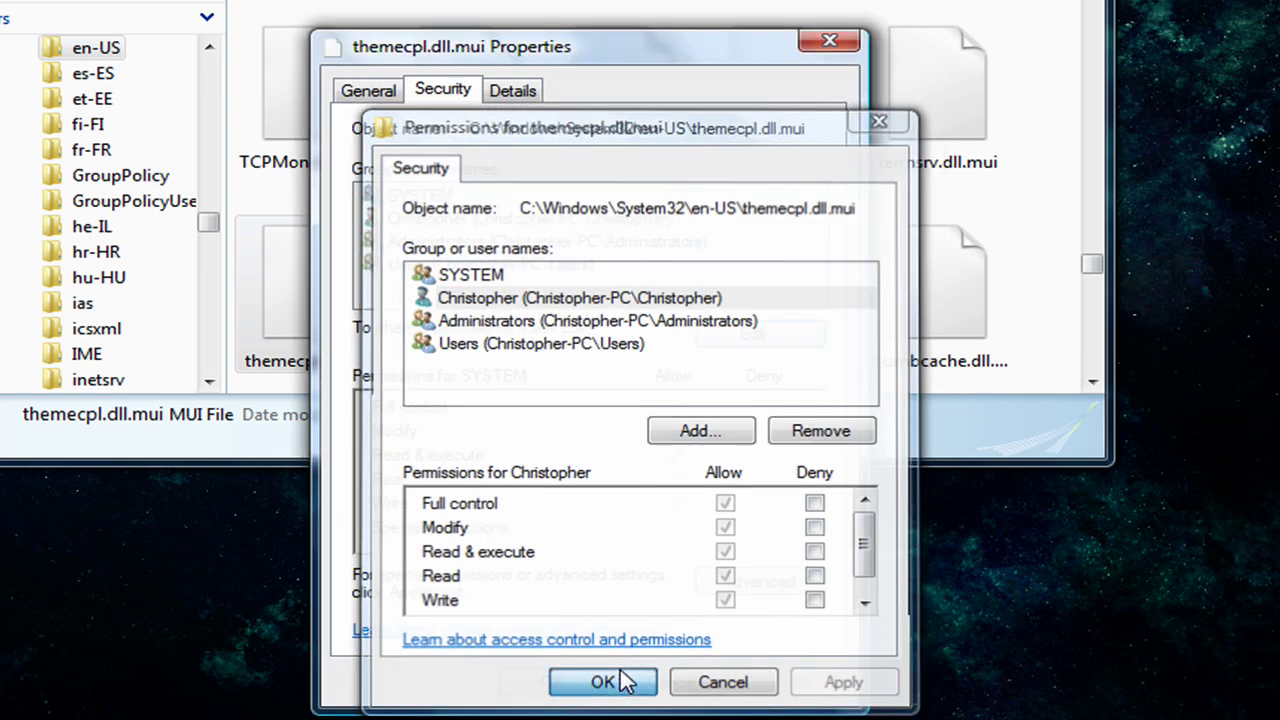
click(585, 688)
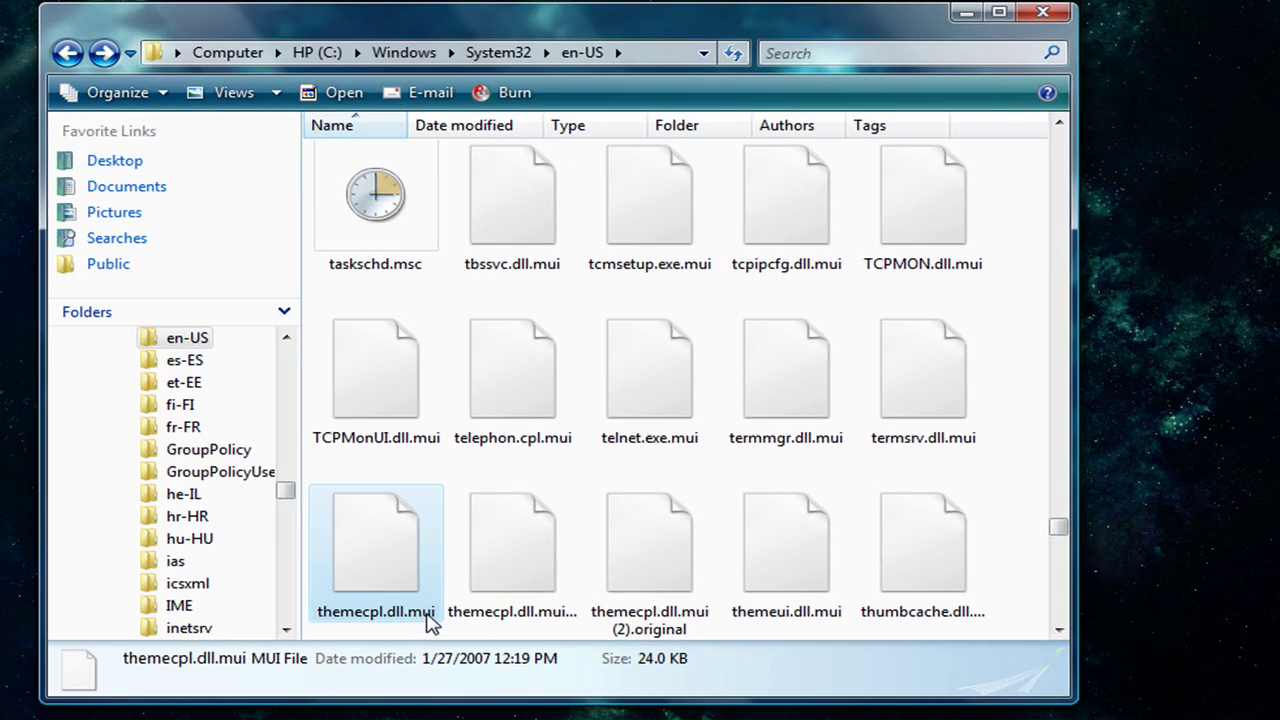
- Append .original to themecpl.dll.mui and accept the name 'themecpl.dll.mui (3).original'
click(415, 567)
text(.)
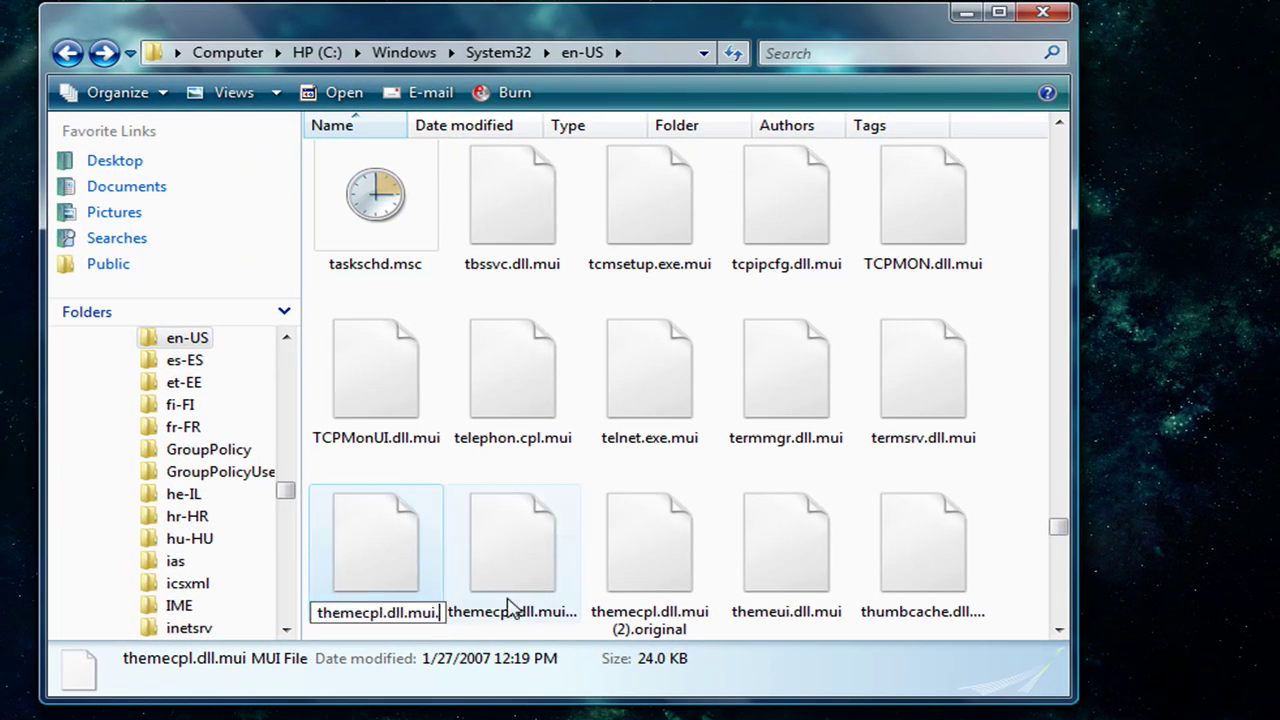
text(origi)
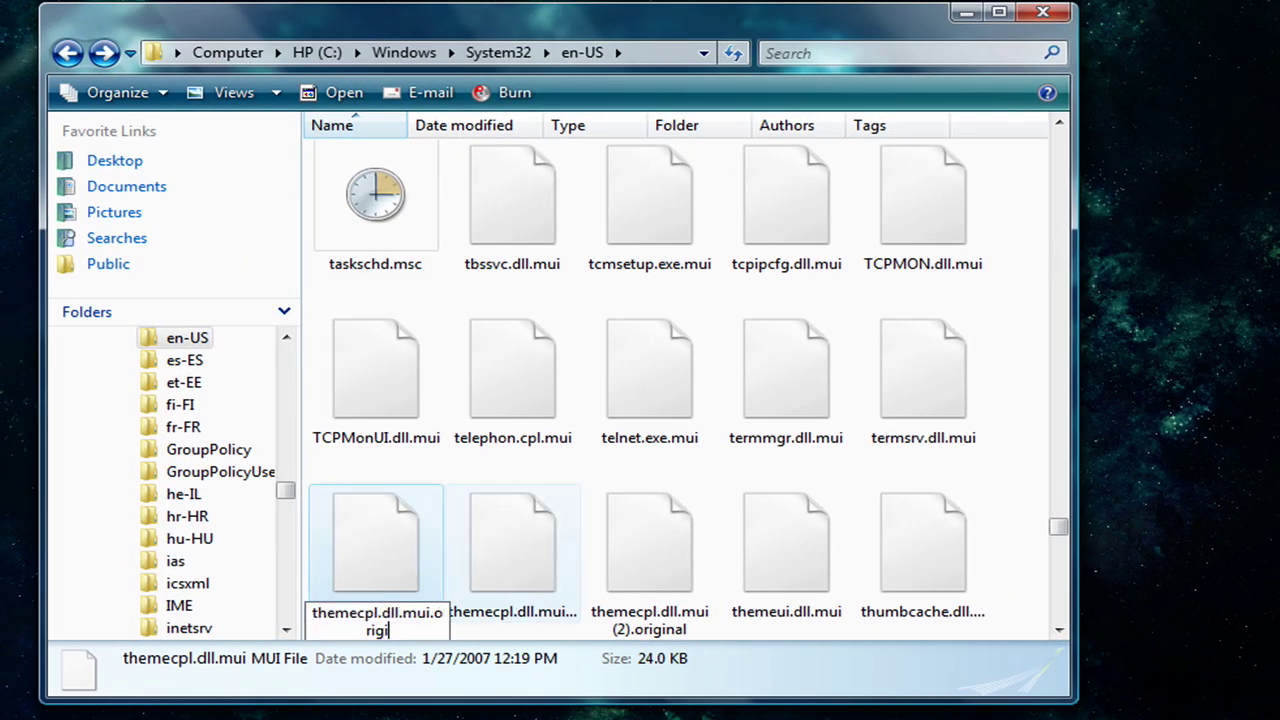
text(nal)
key(Return)
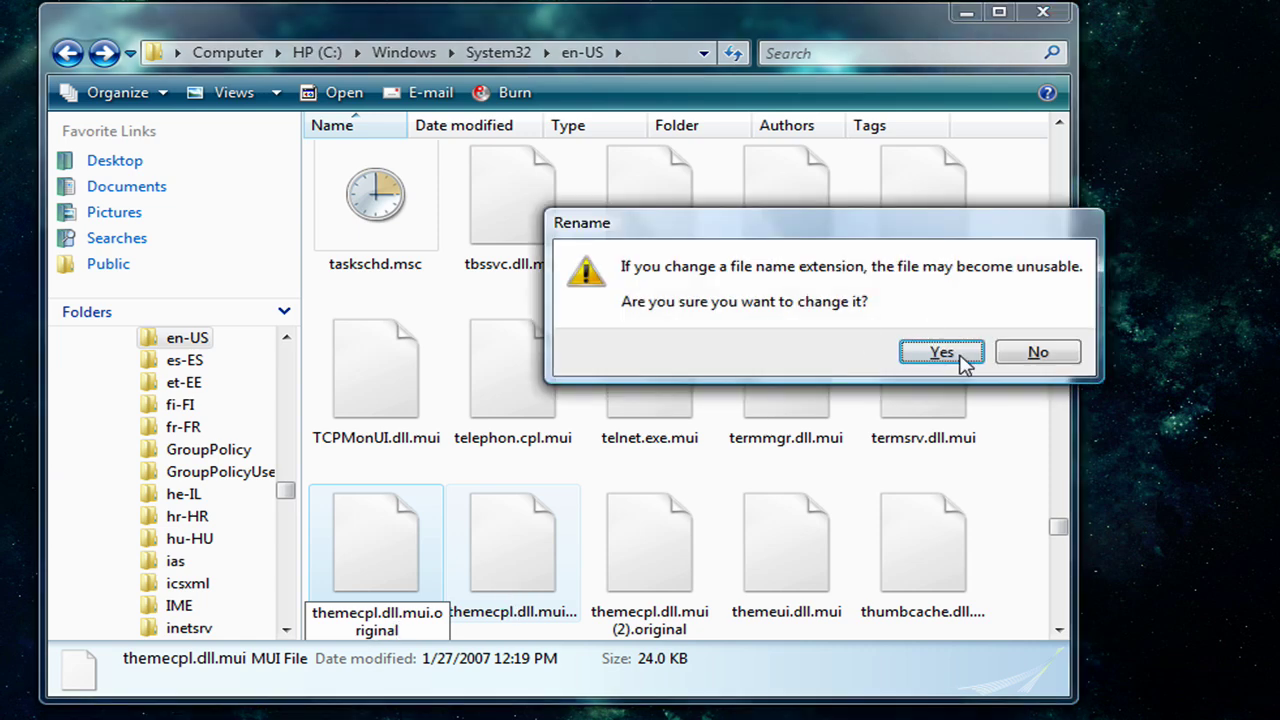
click(962, 360)
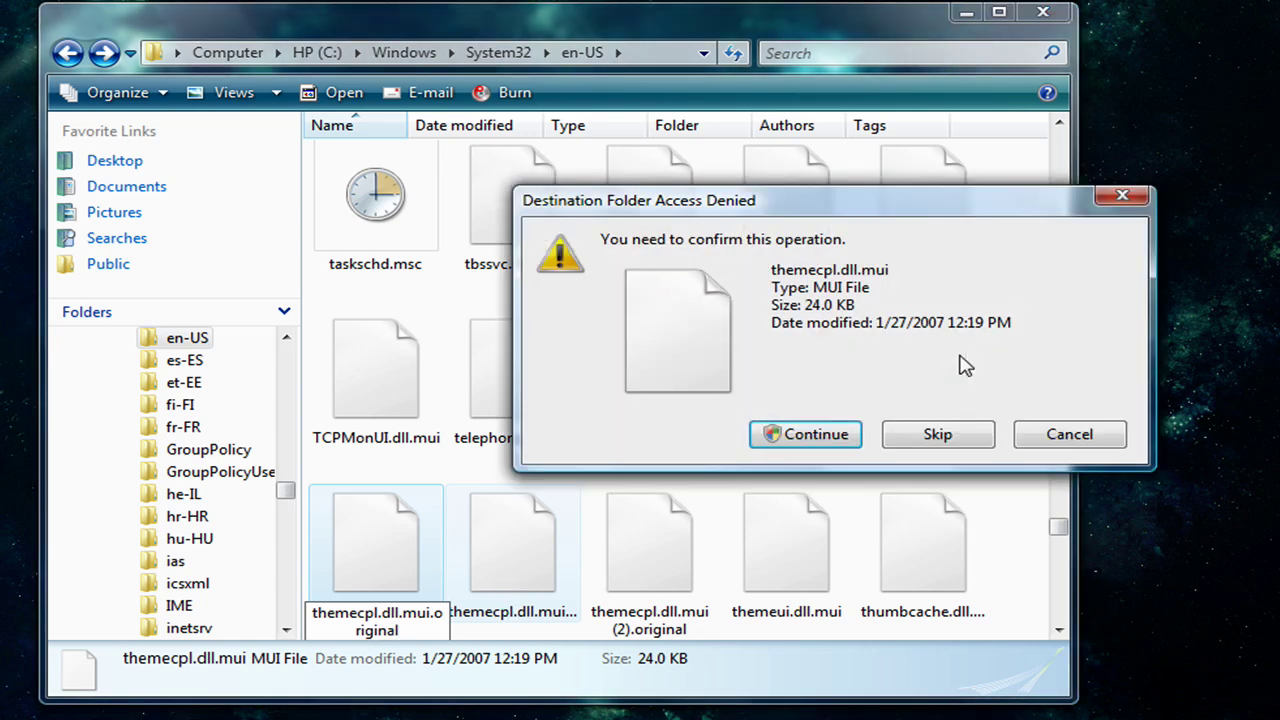
click(815, 434)
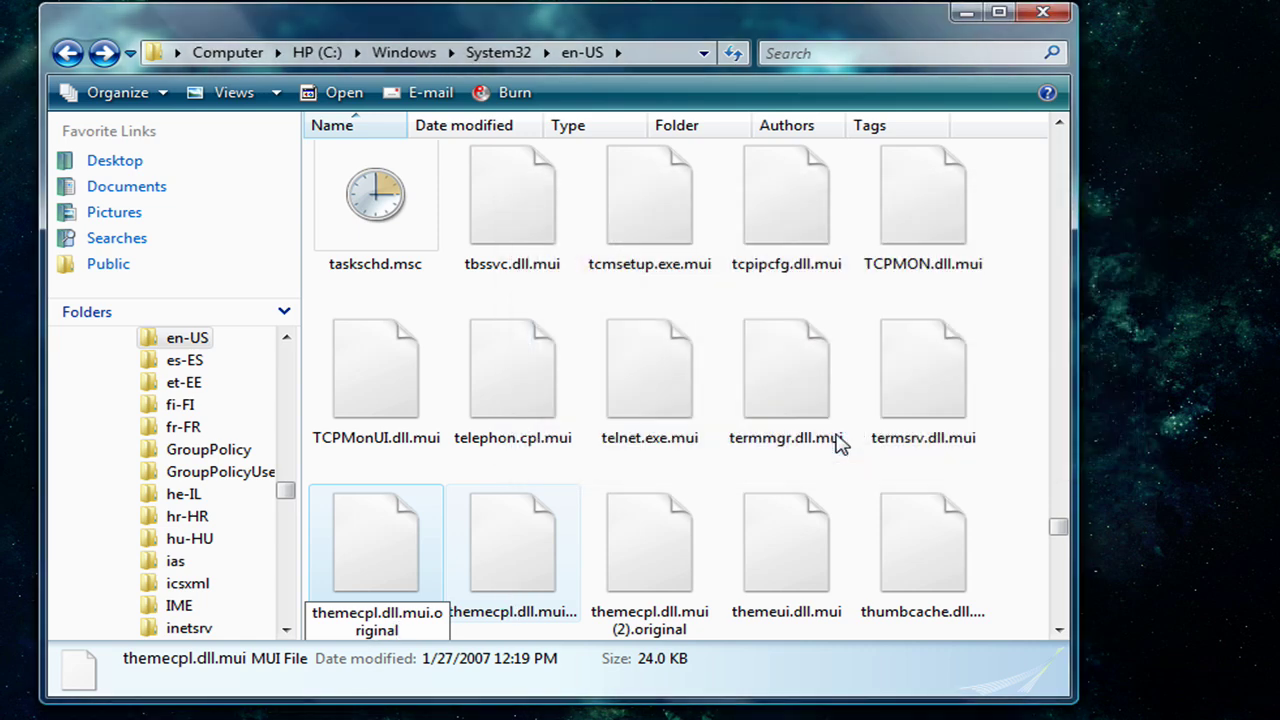
click(675, 423)
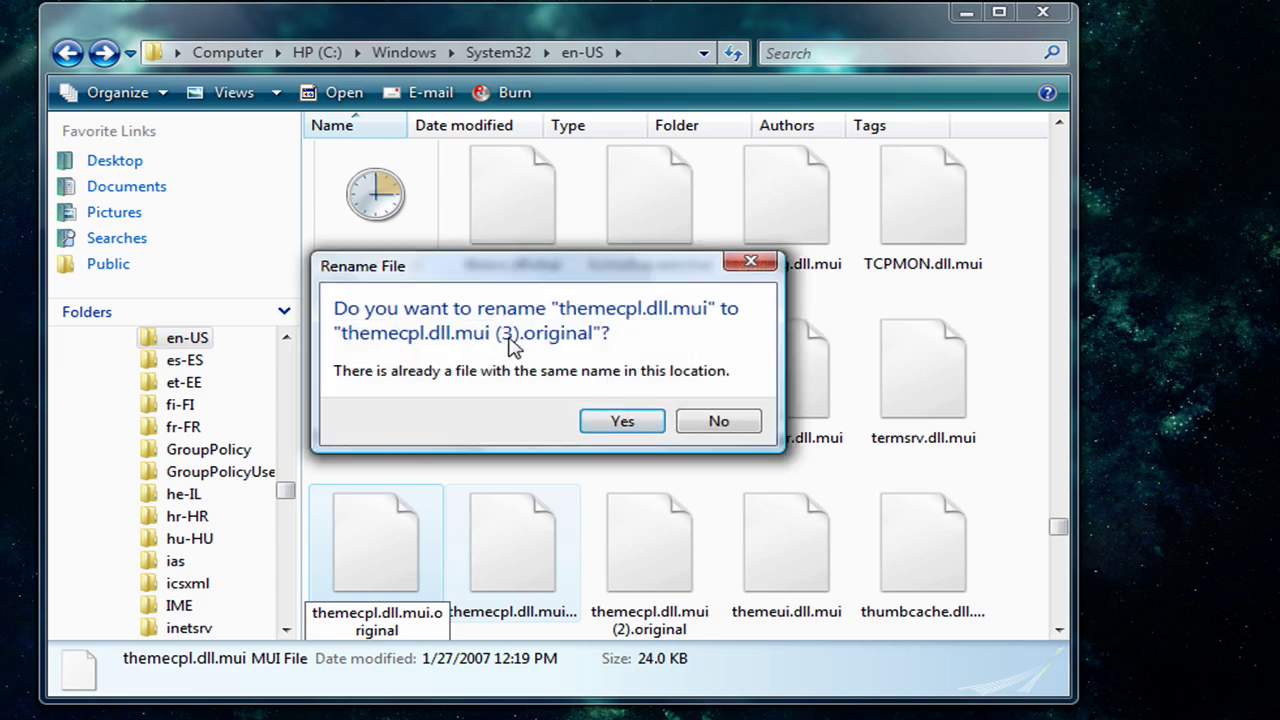
click(622, 421)
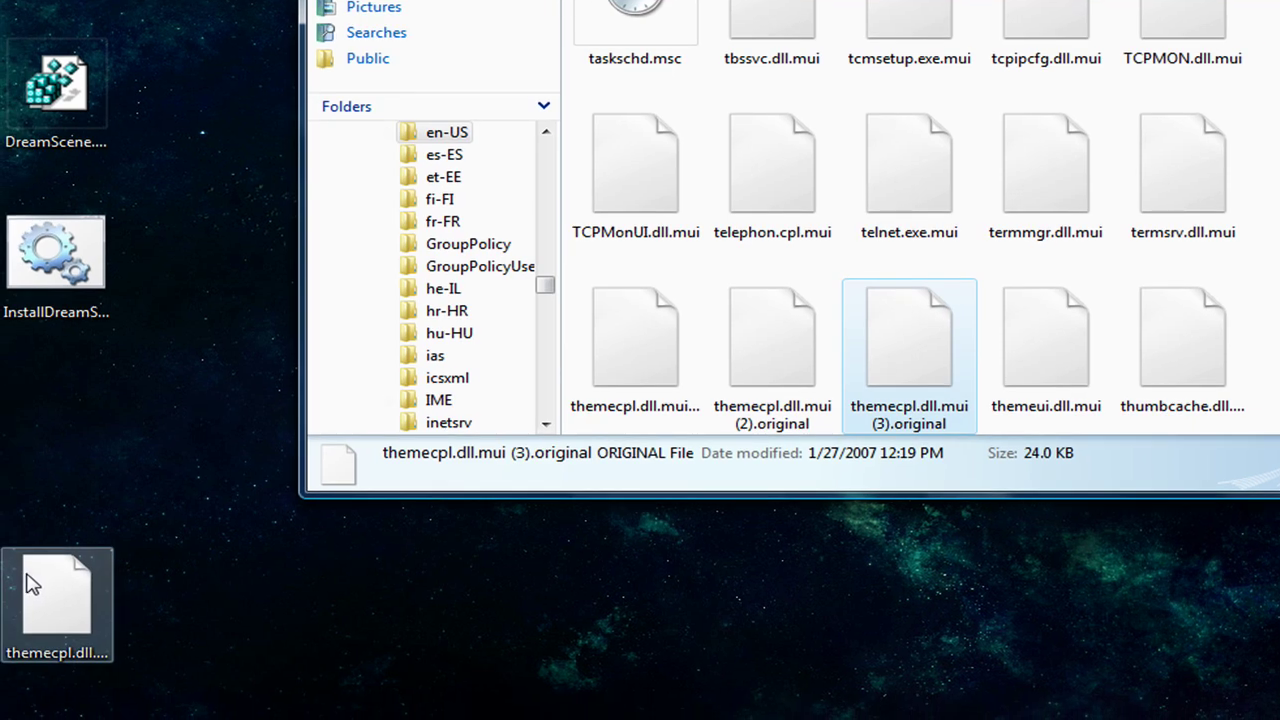
- Drag the desktop themecpl.dll.mui into en-US, granting administrator permission
drag(30, 585, 697, 538)
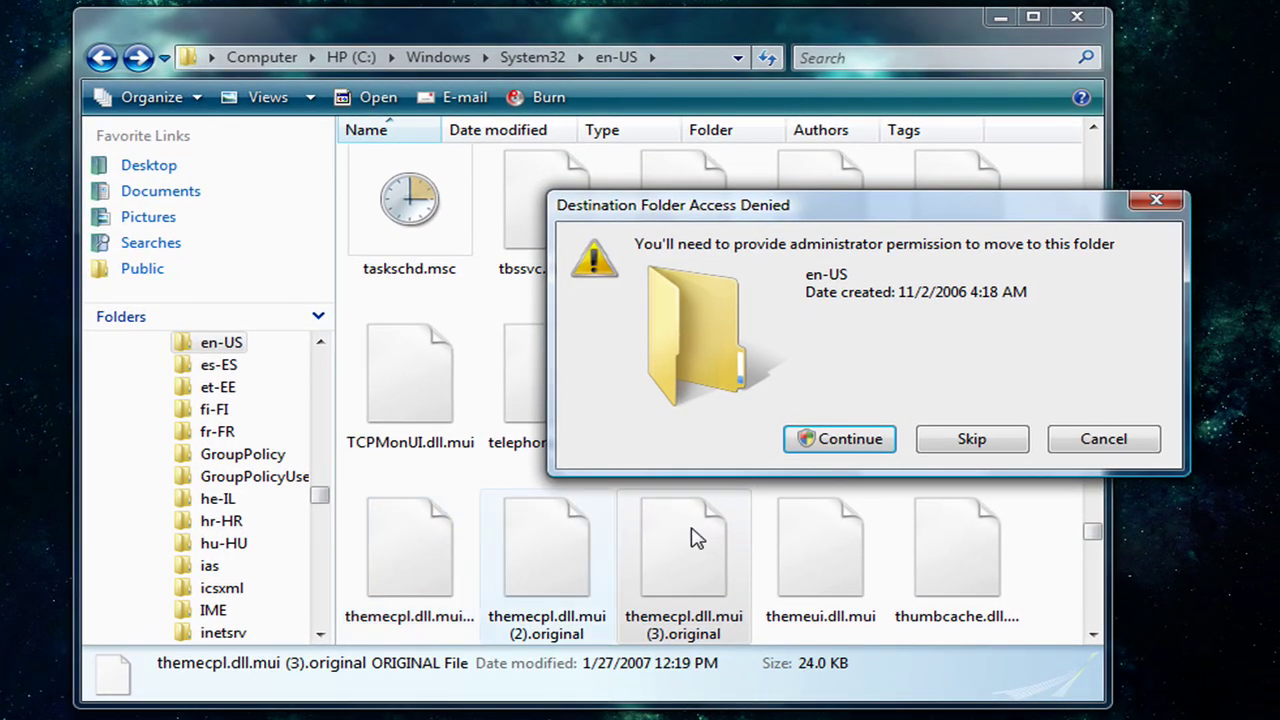
click(889, 440)
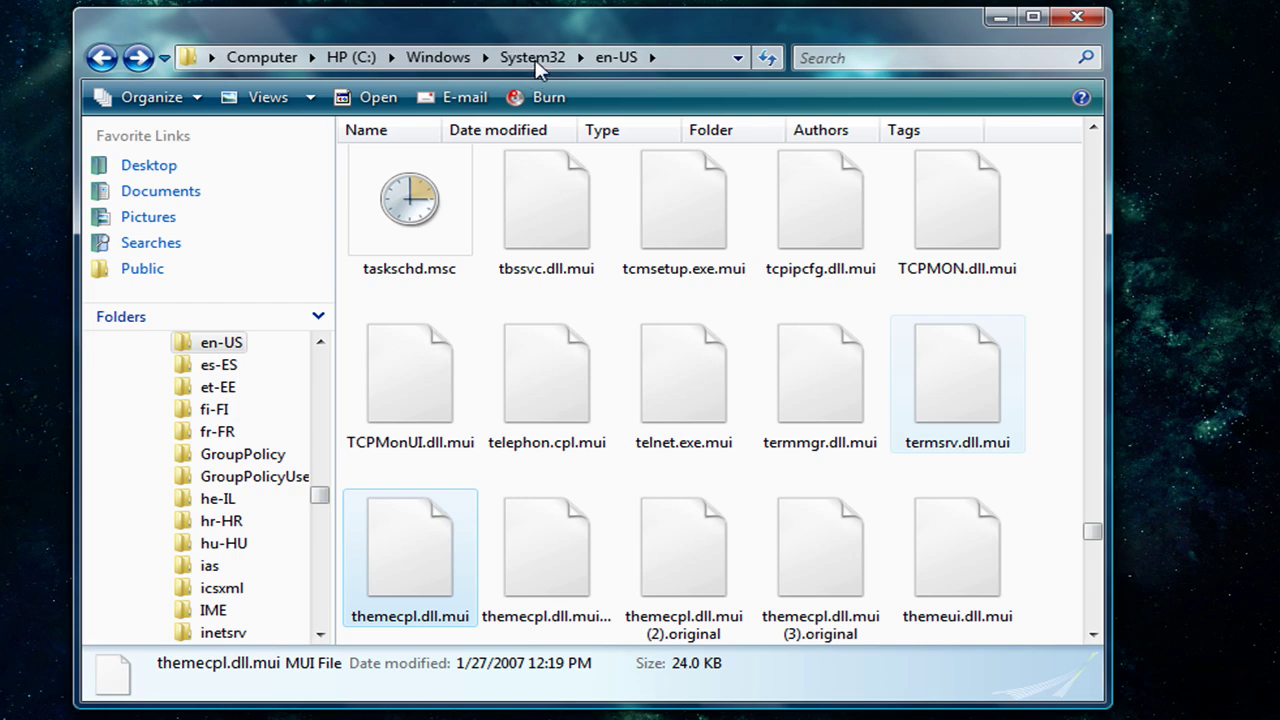
- Go to %windir%\web through the address bar to reach C:\Windows\Web
mouse_move(372, 66)
mouse_down()
mouse_move(348, 22)
mouse_move(182, 14)
mouse_up()
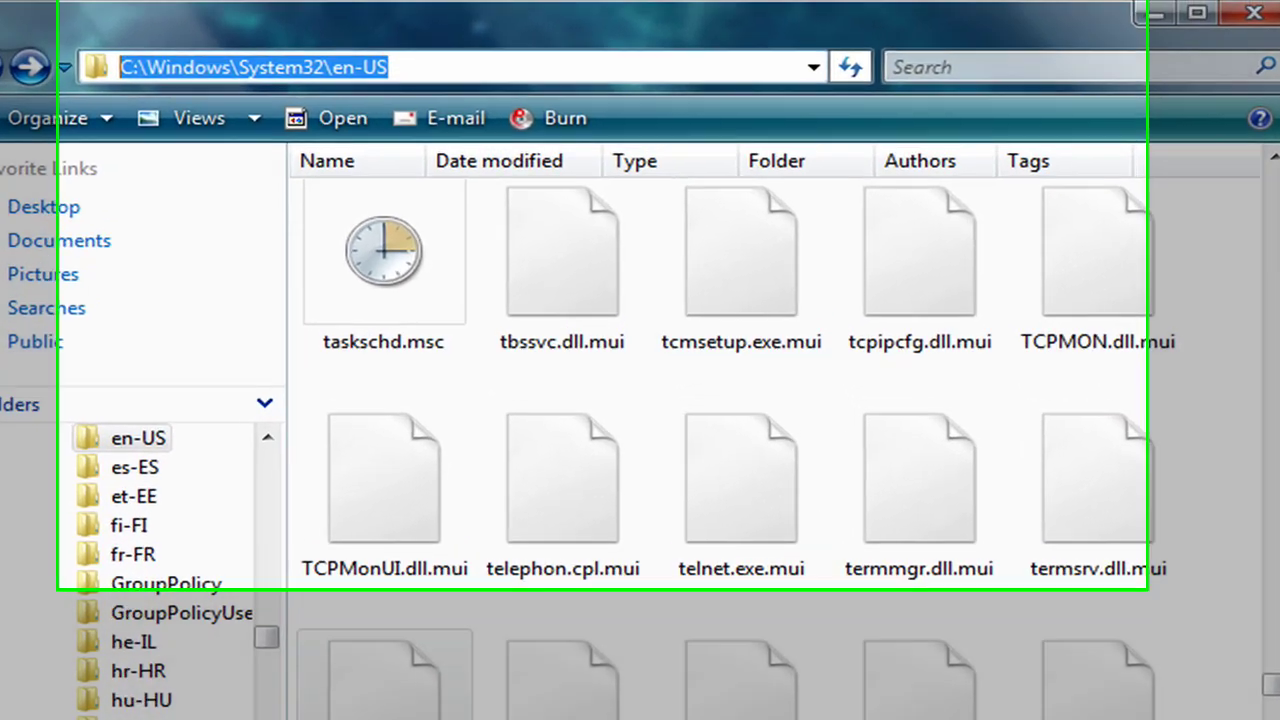
text(%windir)
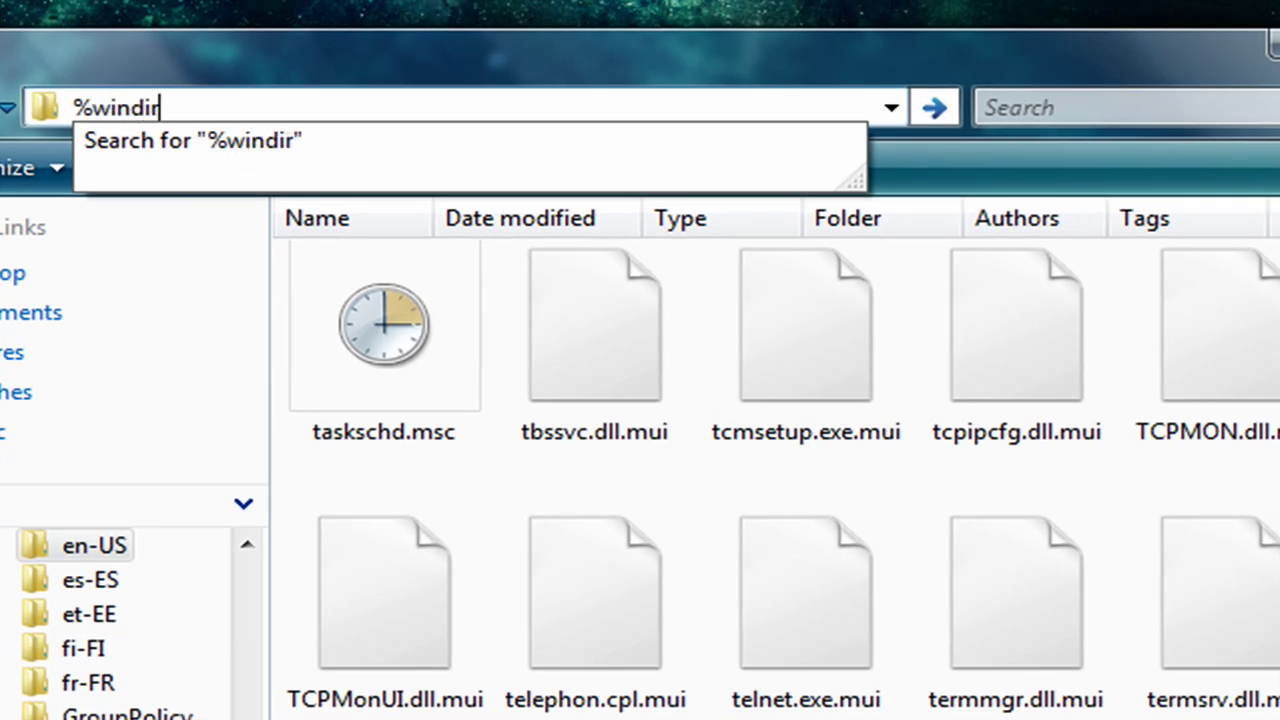
text(@)
key(BackSpace)
text(%\ew)
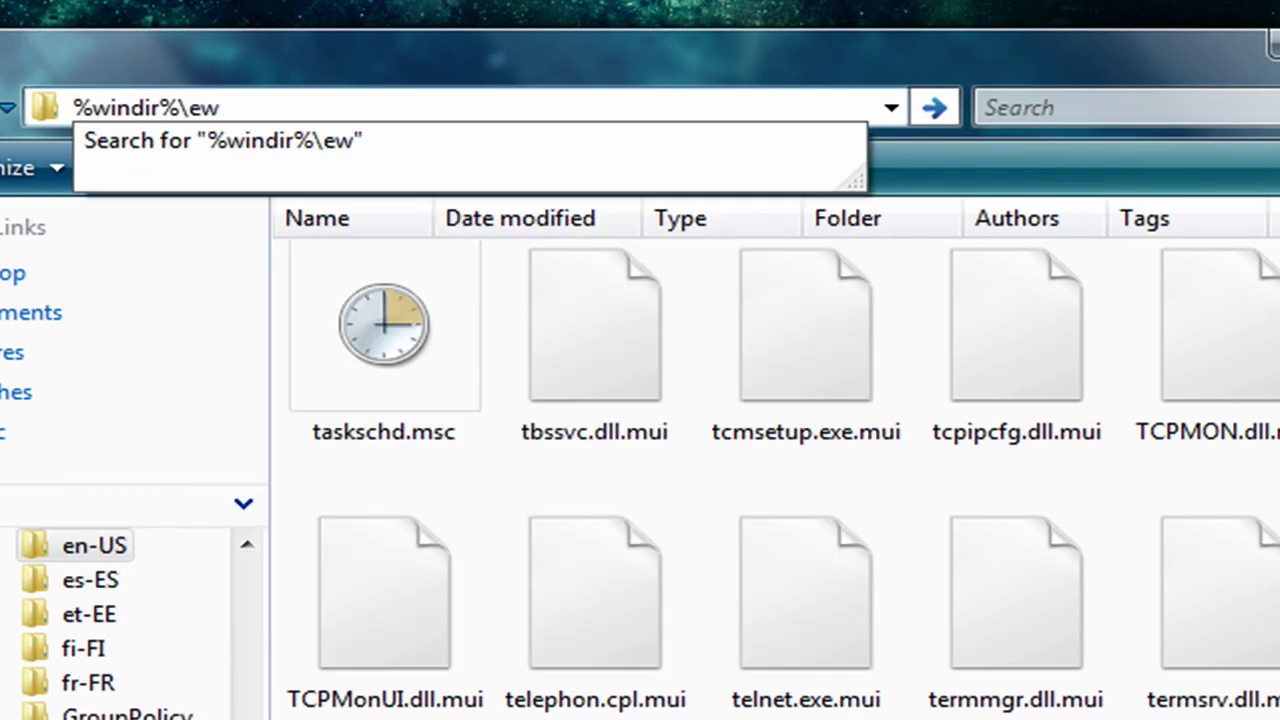
key(BackSpace)
key(BackSpace)
text(web)
key(Return)
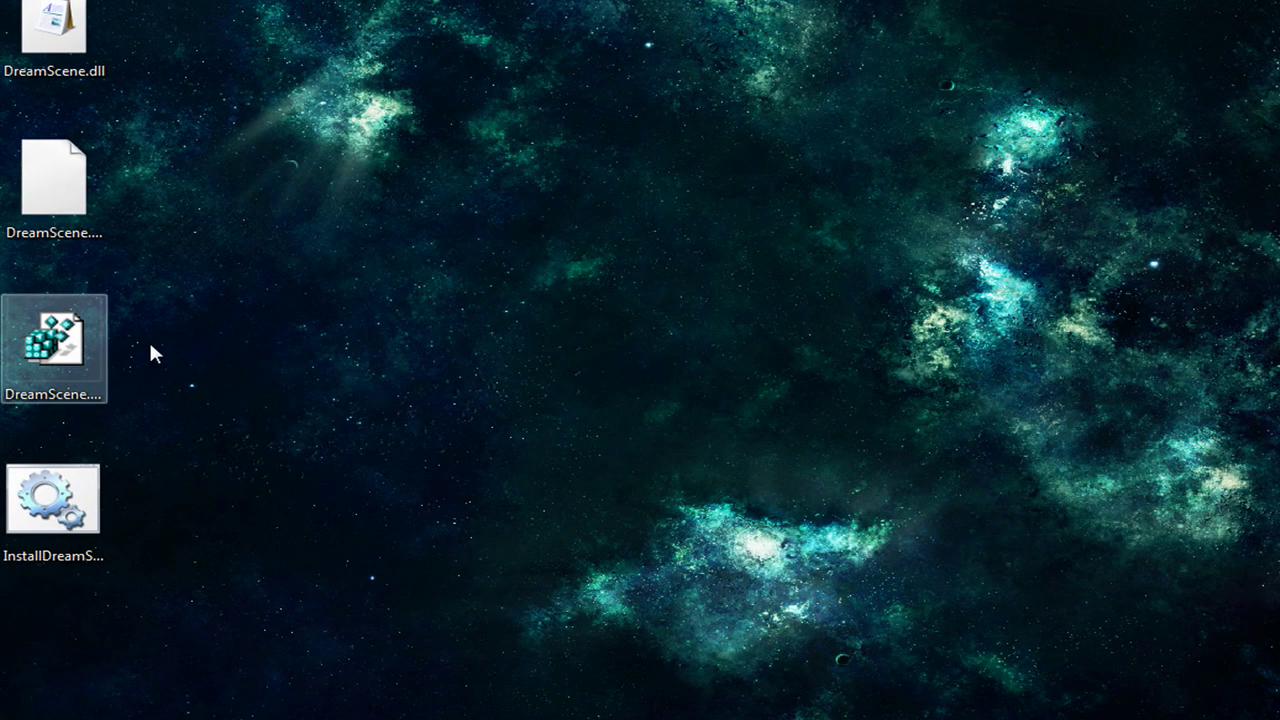
- Import DreamScene.reg from the desktop, accepting the registry warning and the success message
drag(55, 370, 600, 240)
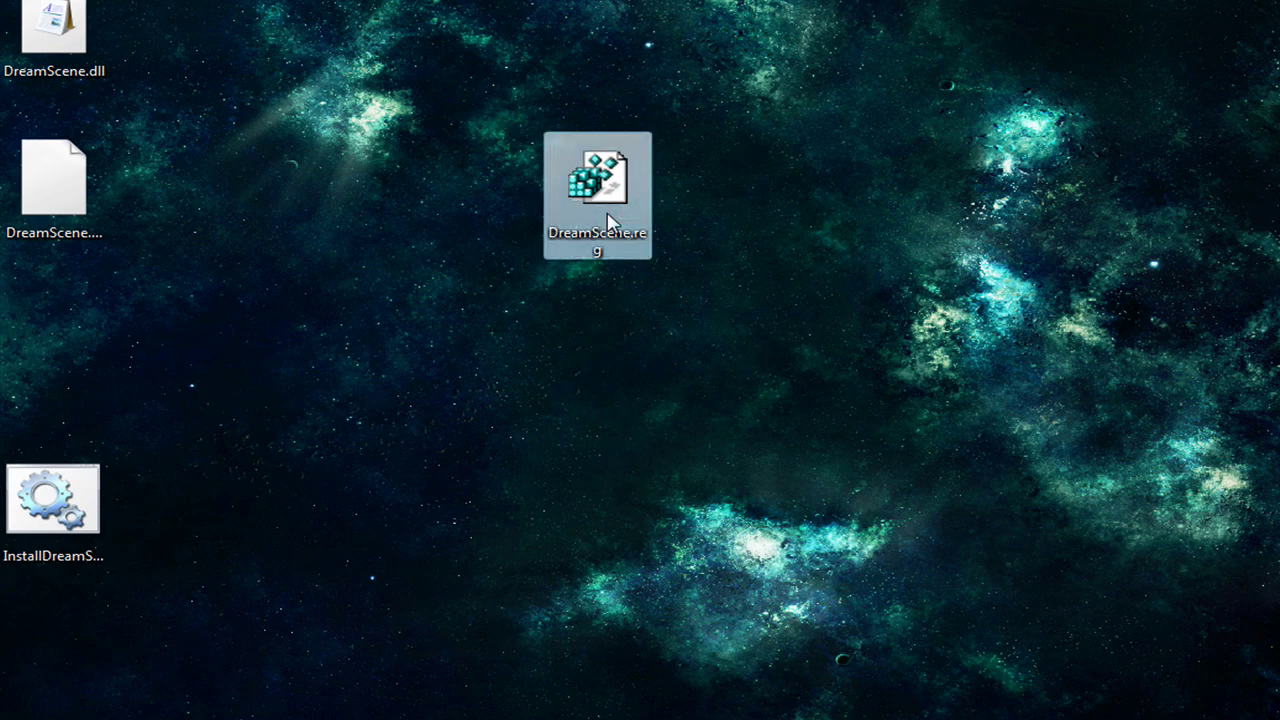
double_click(608, 220)
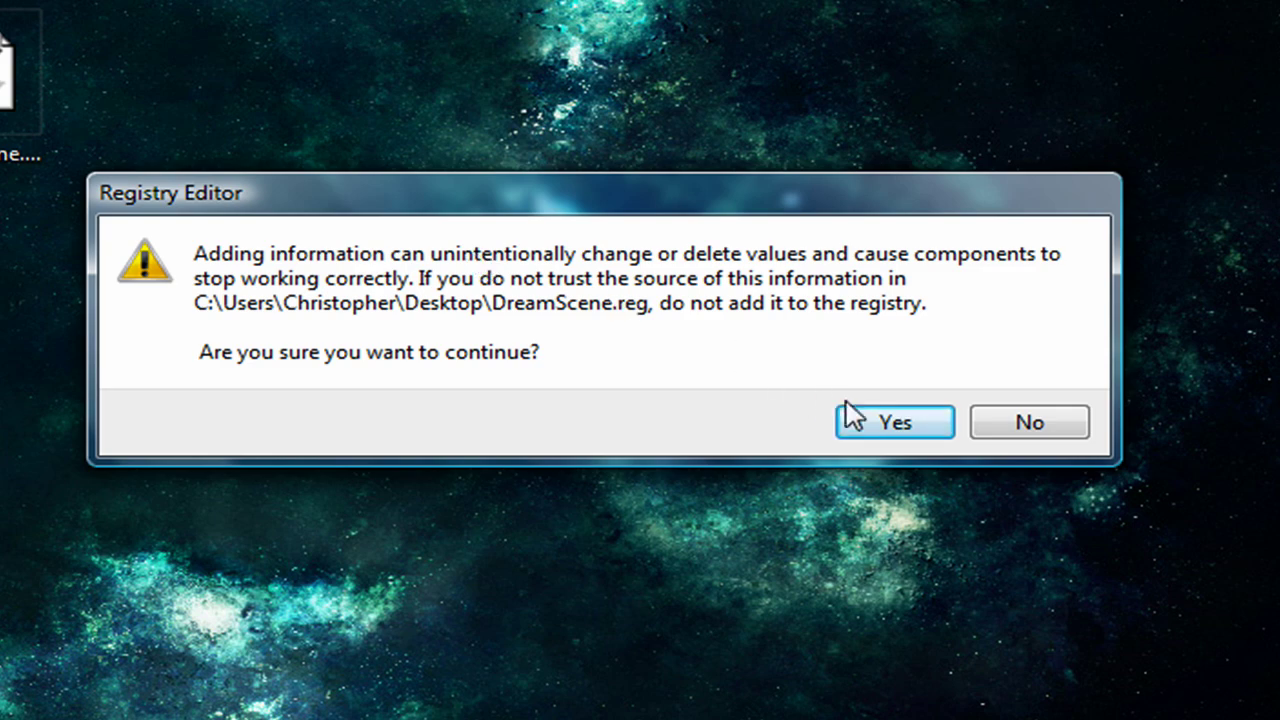
click(883, 423)
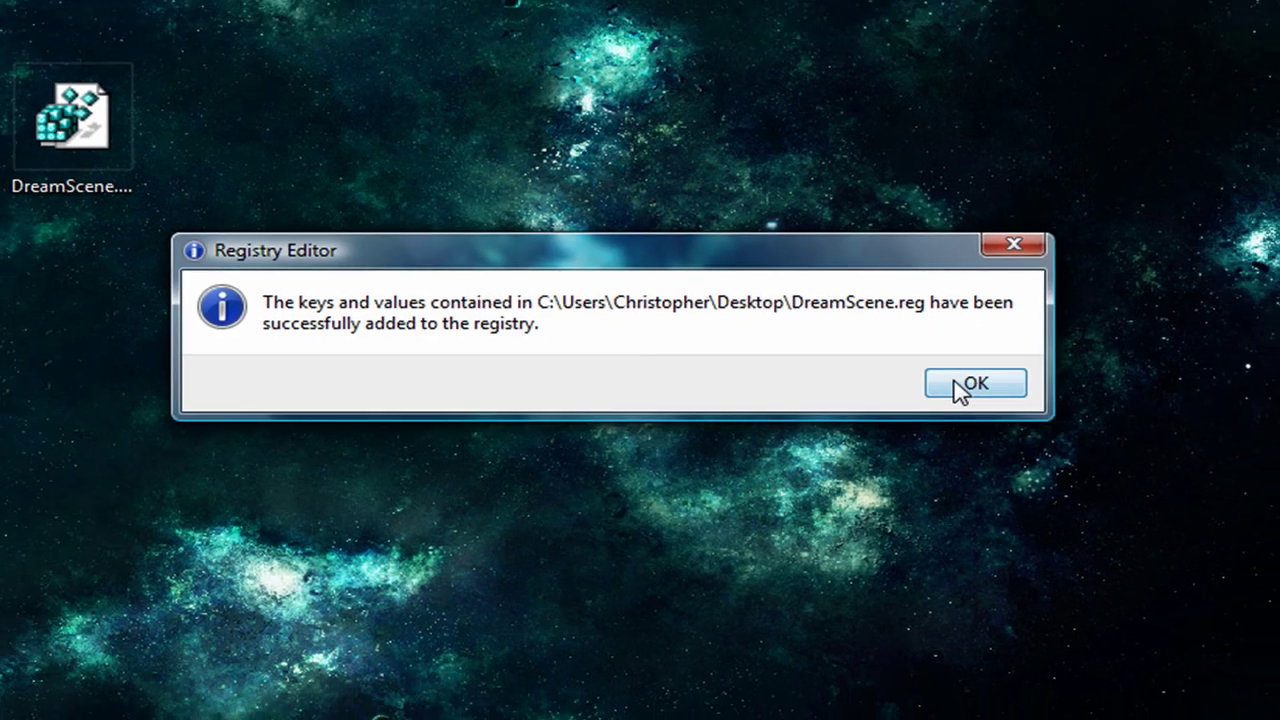
click(1003, 393)
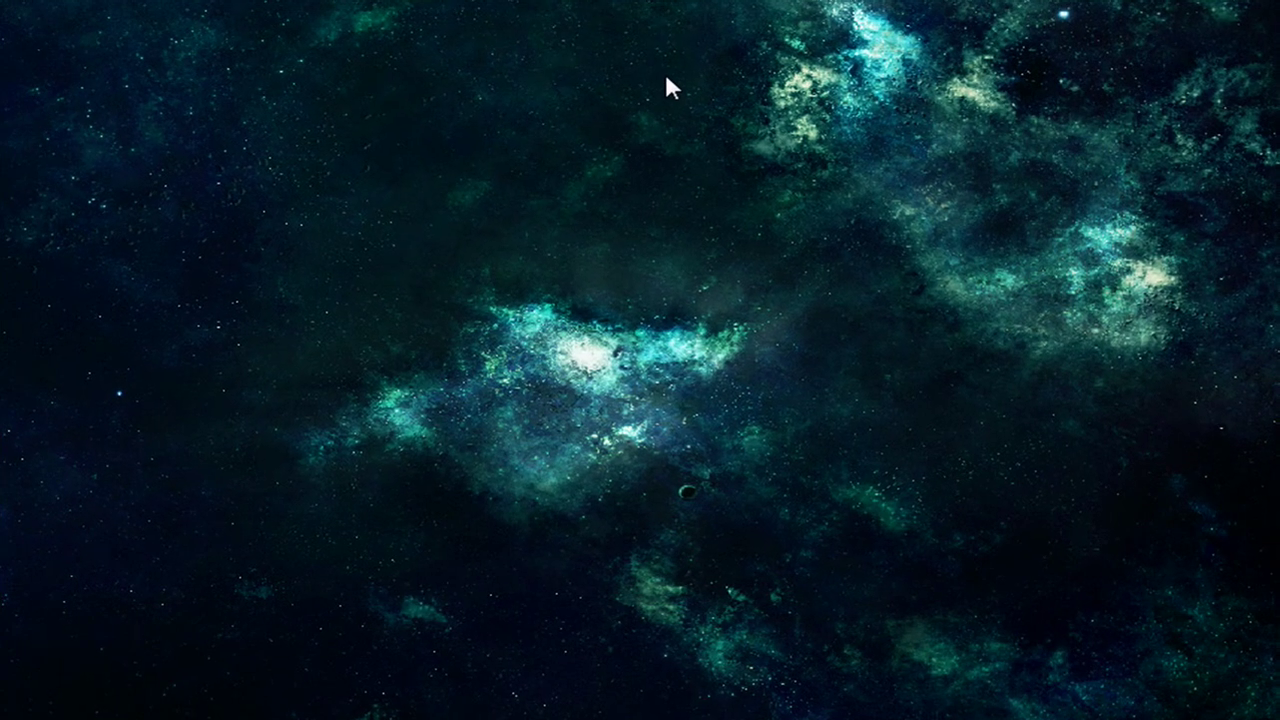
- Through Personalization, set the desktop background to the bear sample video from Sample Videos
right_click(240, 268)
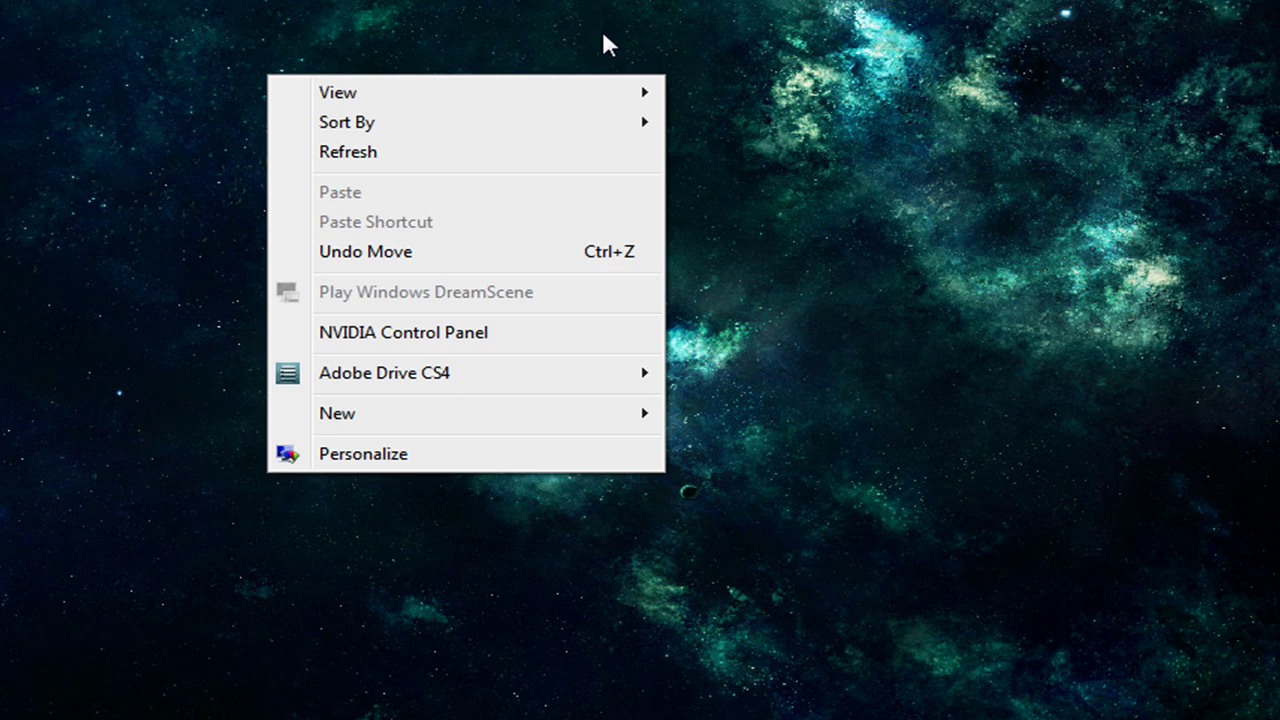
click(414, 456)
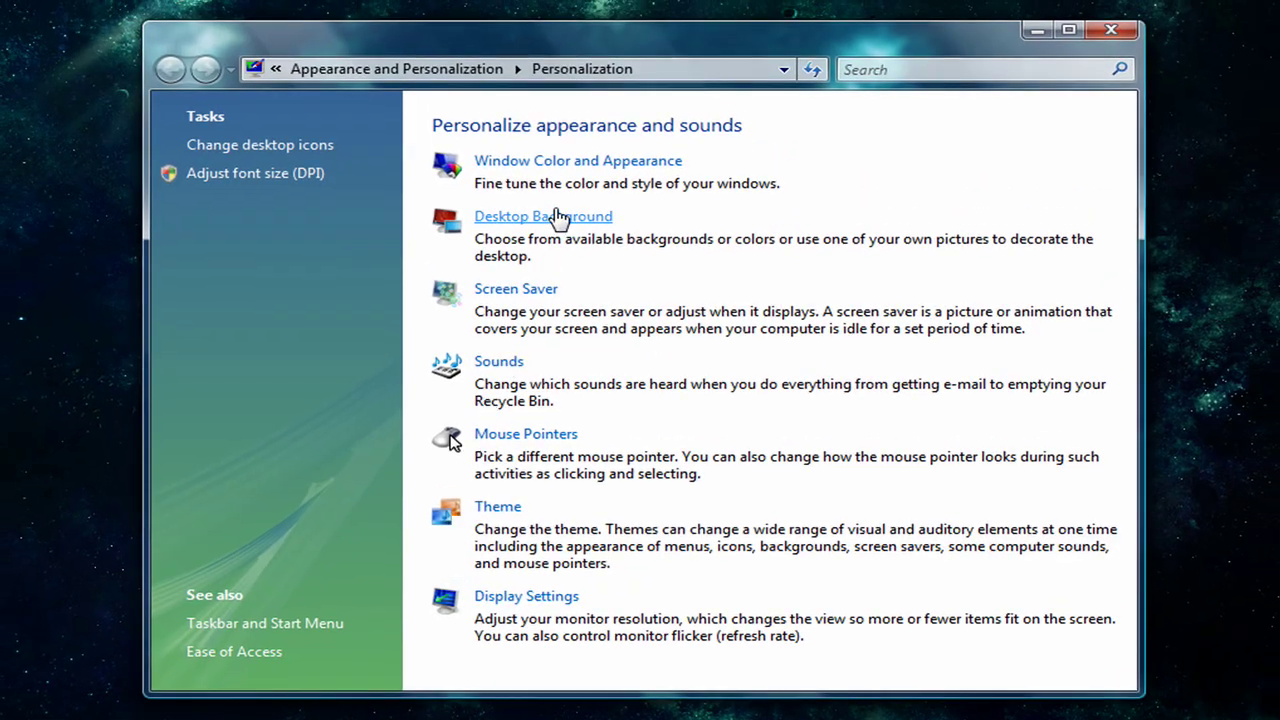
click(558, 216)
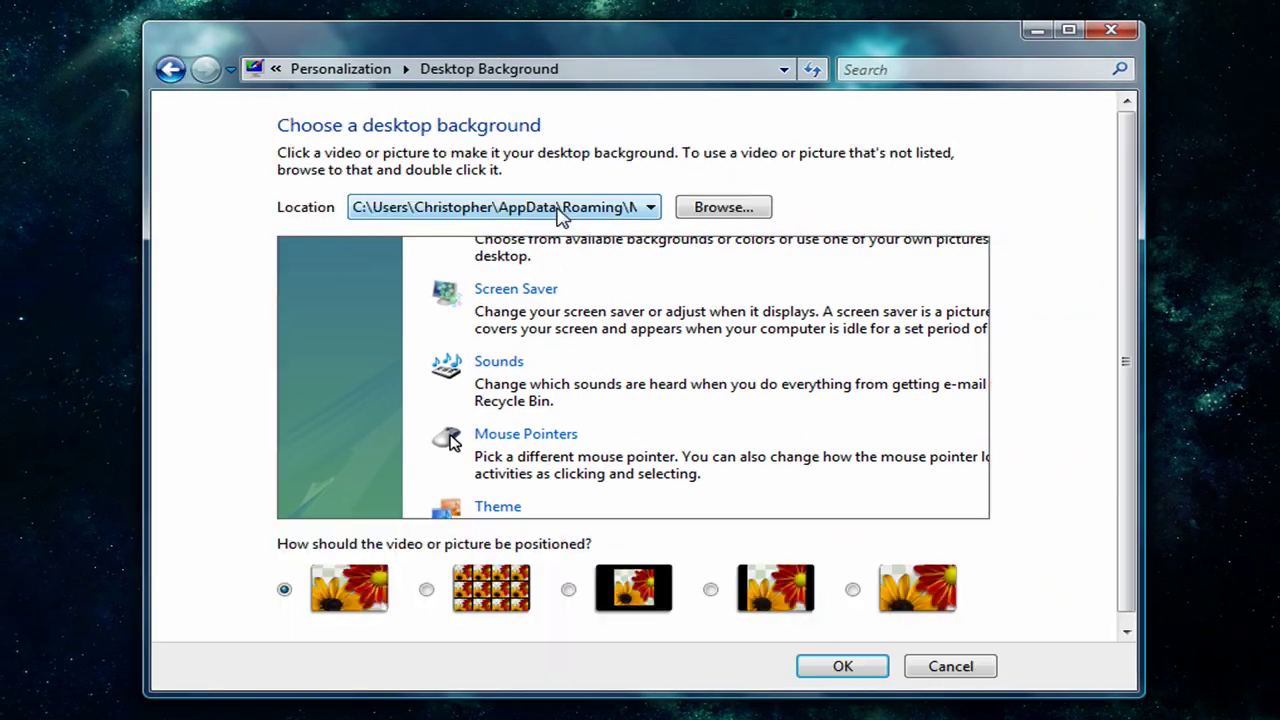
click(591, 210)
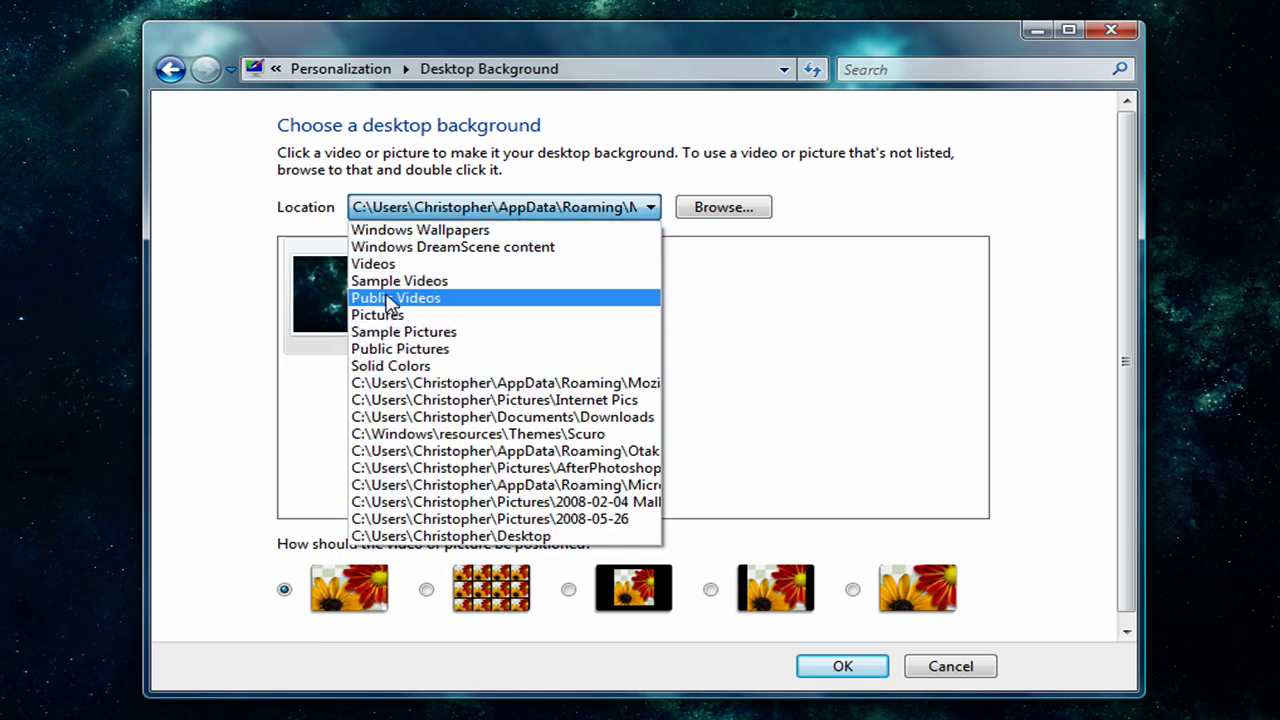
click(390, 281)
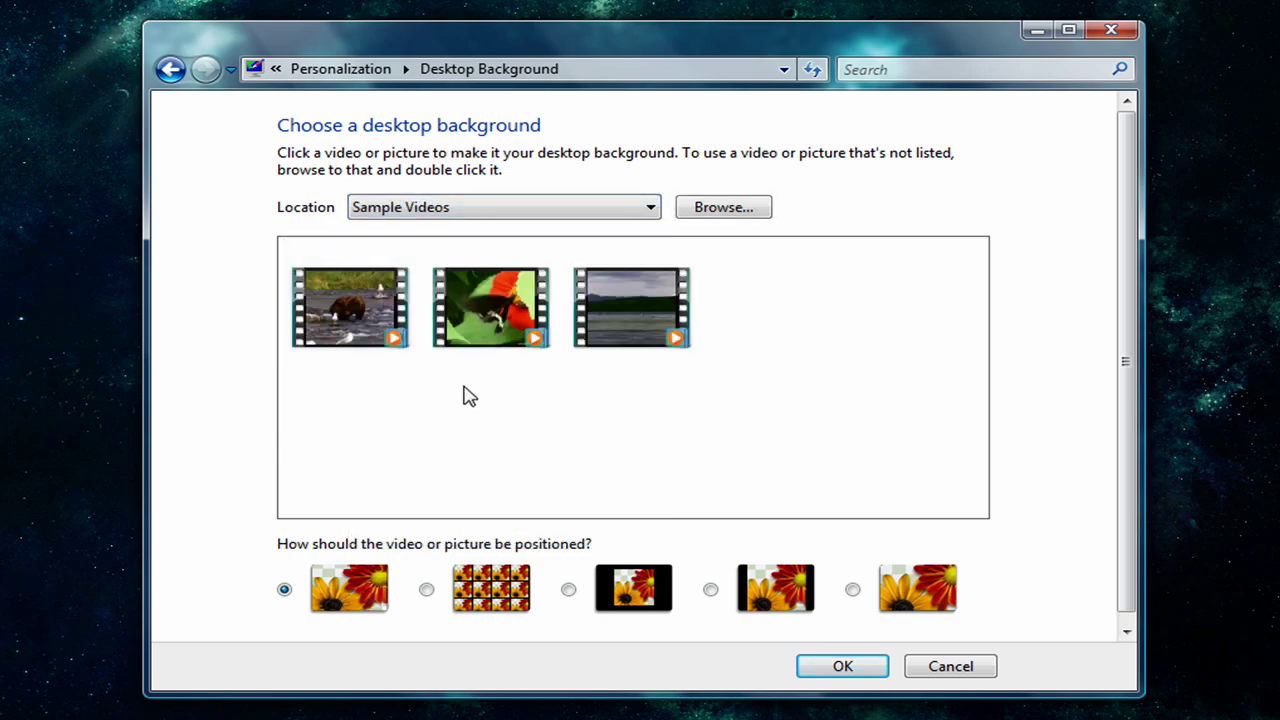
click(372, 305)
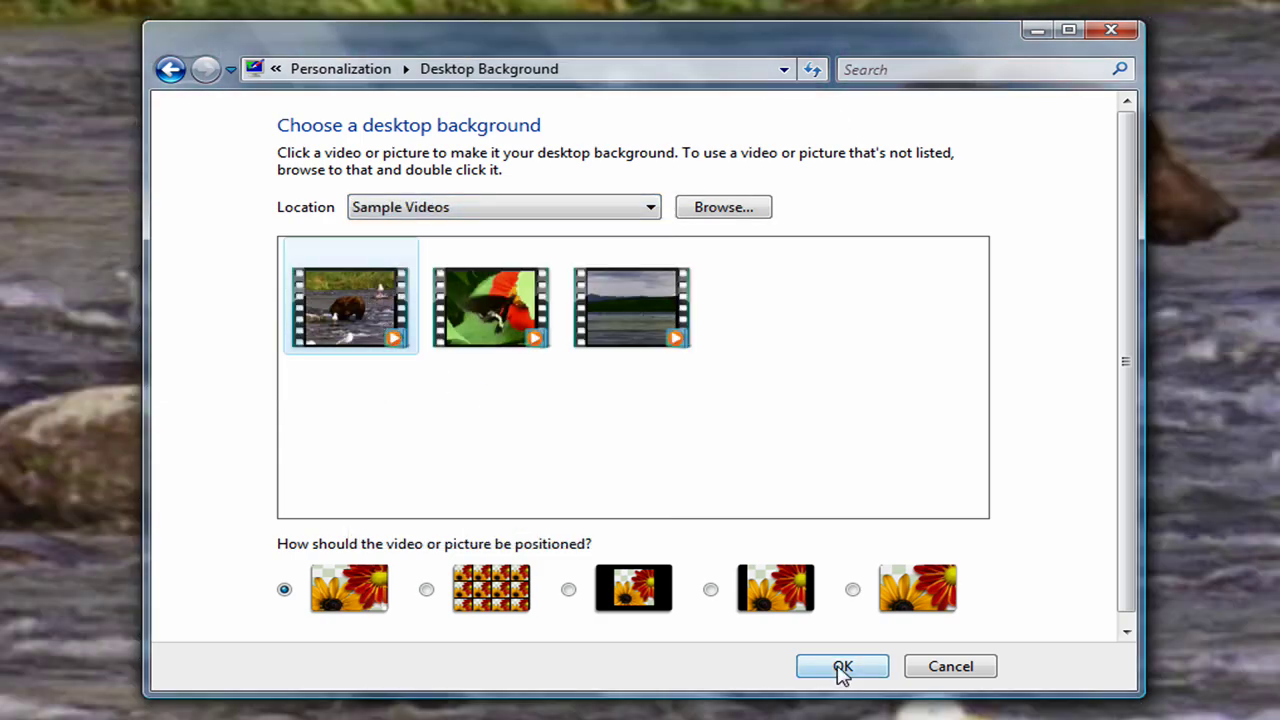
click(842, 667)
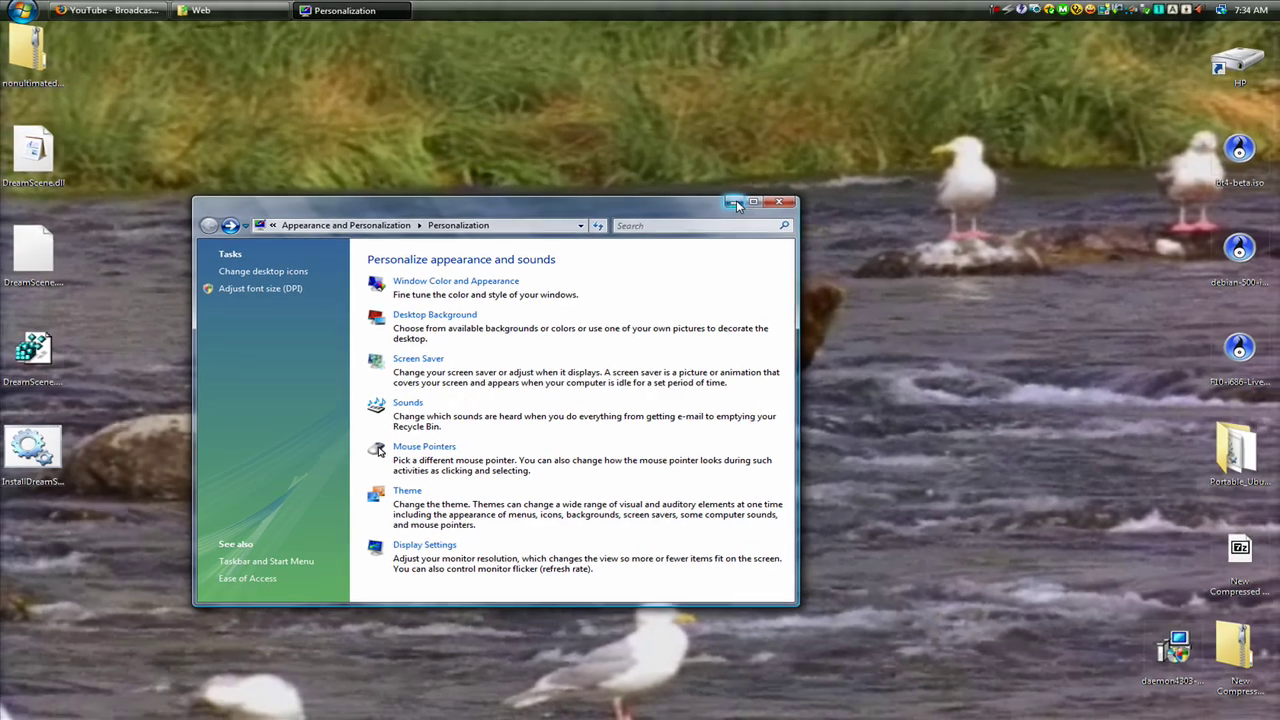
- Minimize the Personalization window to reveal the bear video playing on the desktop
click(735, 204)
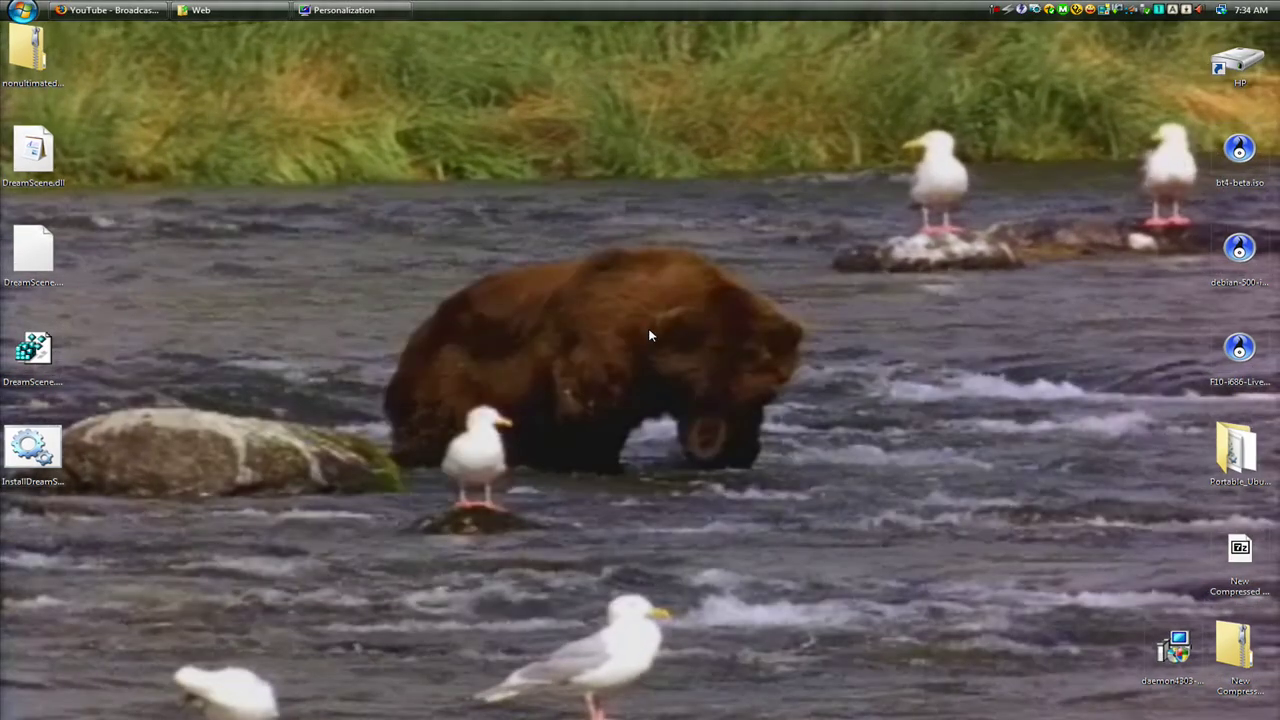